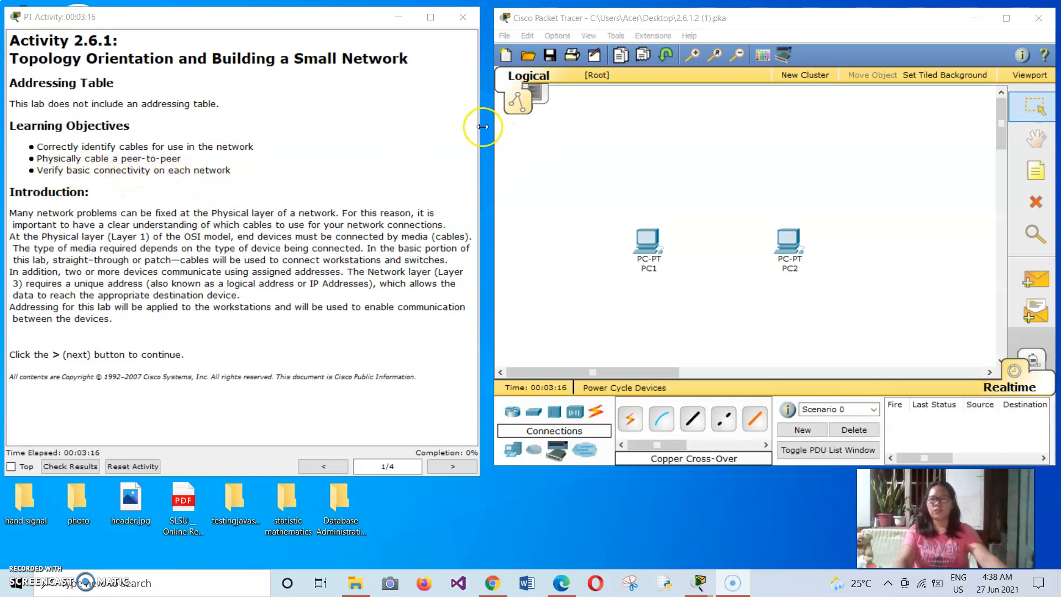
Step: Advance the activity instructions through Task 1 to Task 2 on identifying the cables used in a network
click(461, 149)
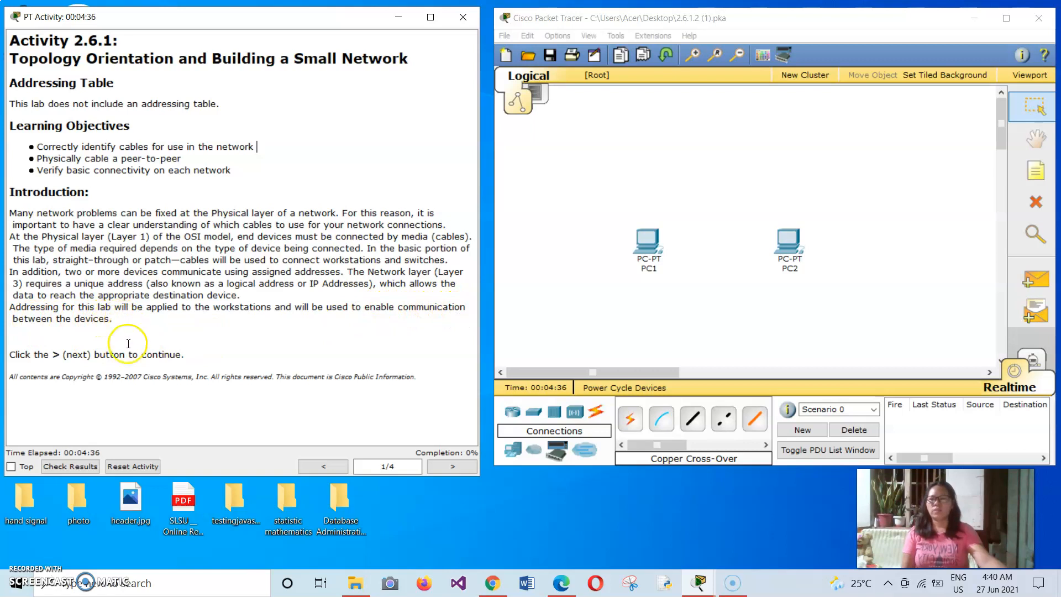
click(436, 467)
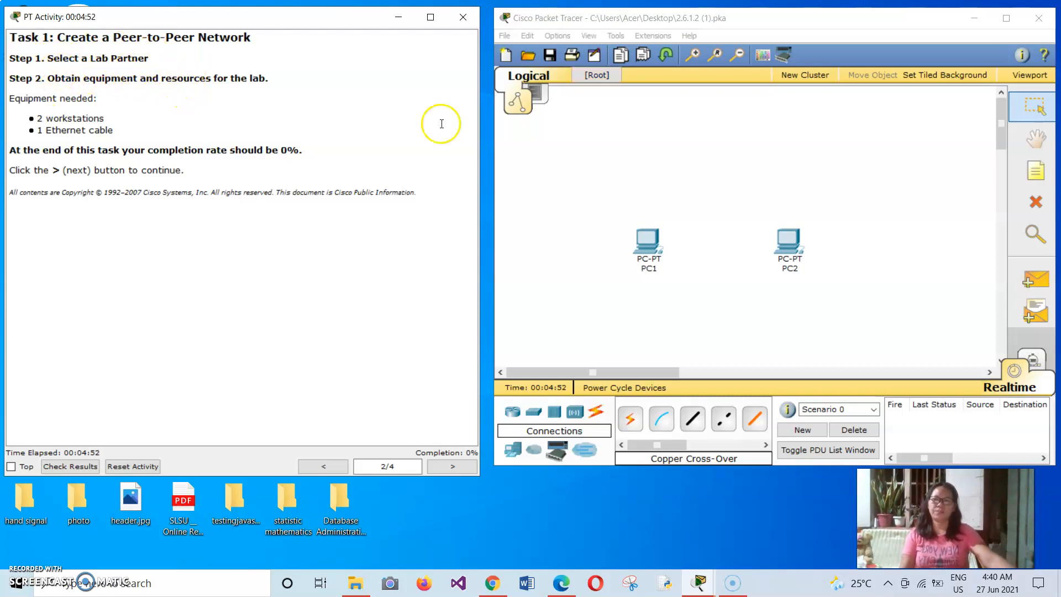
click(683, 135)
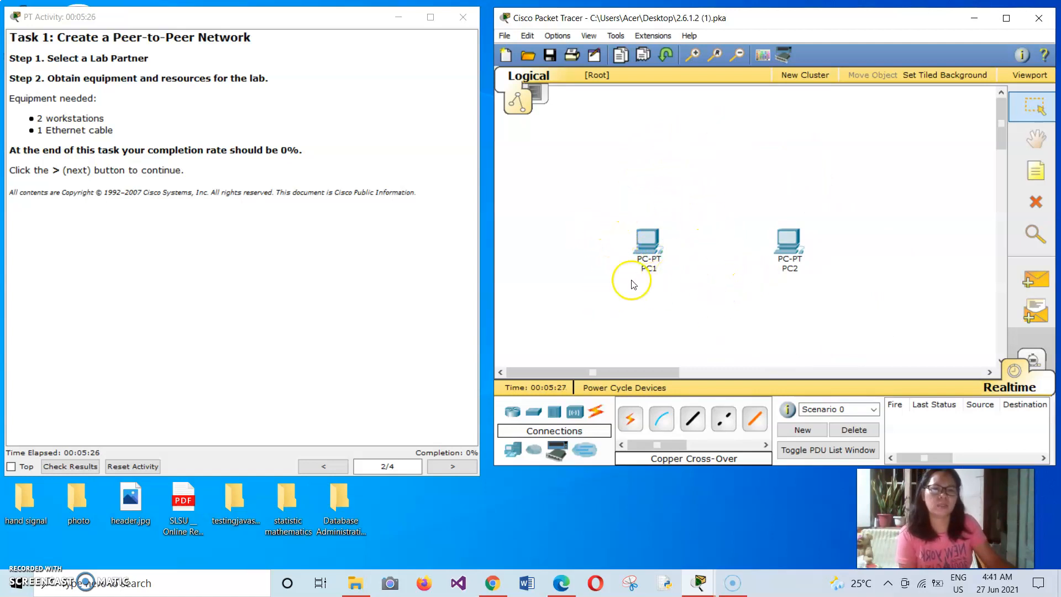
click(452, 466)
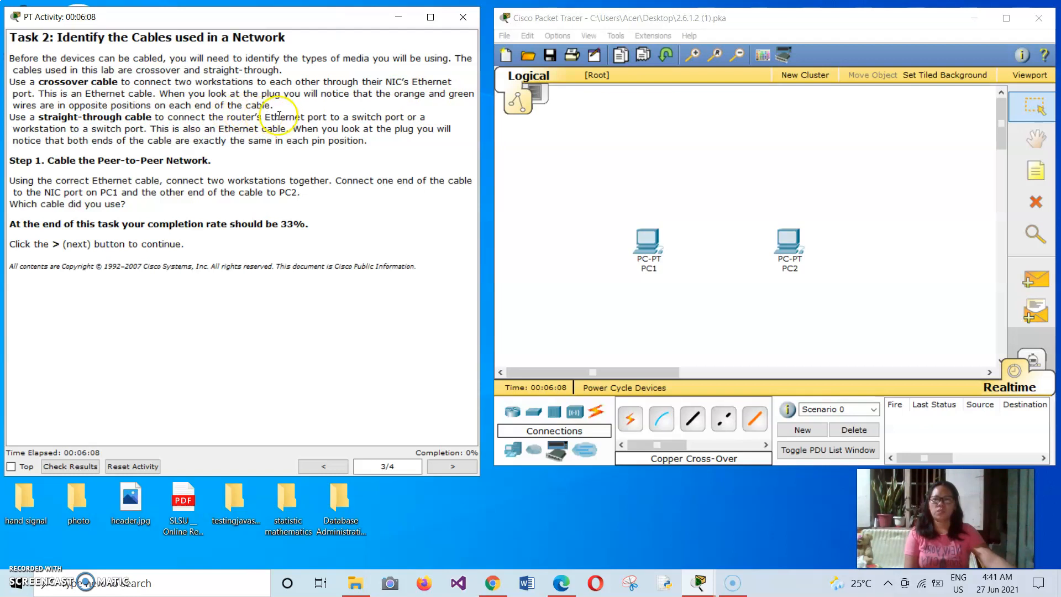
Step: Connect PC1's FastEthernet port to PC2's FastEthernet port with a Copper Cross-Over cable
click(631, 419)
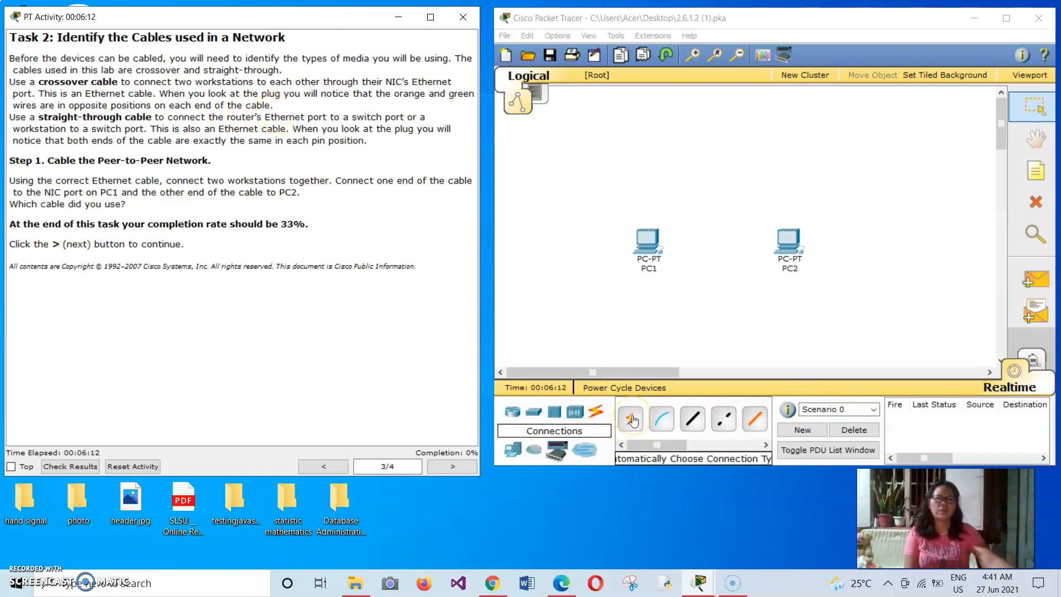
click(694, 425)
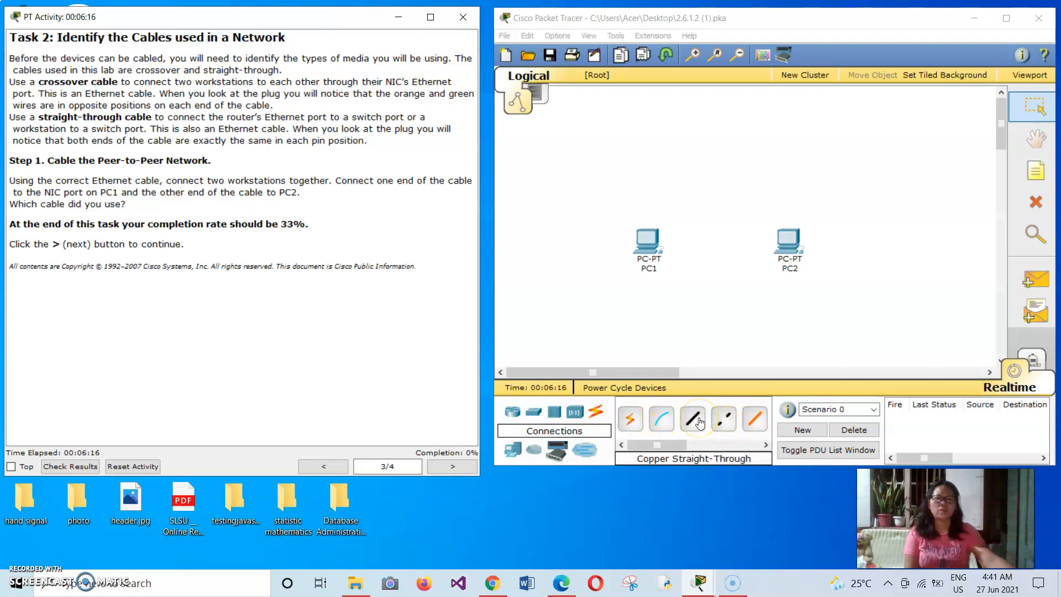
click(728, 428)
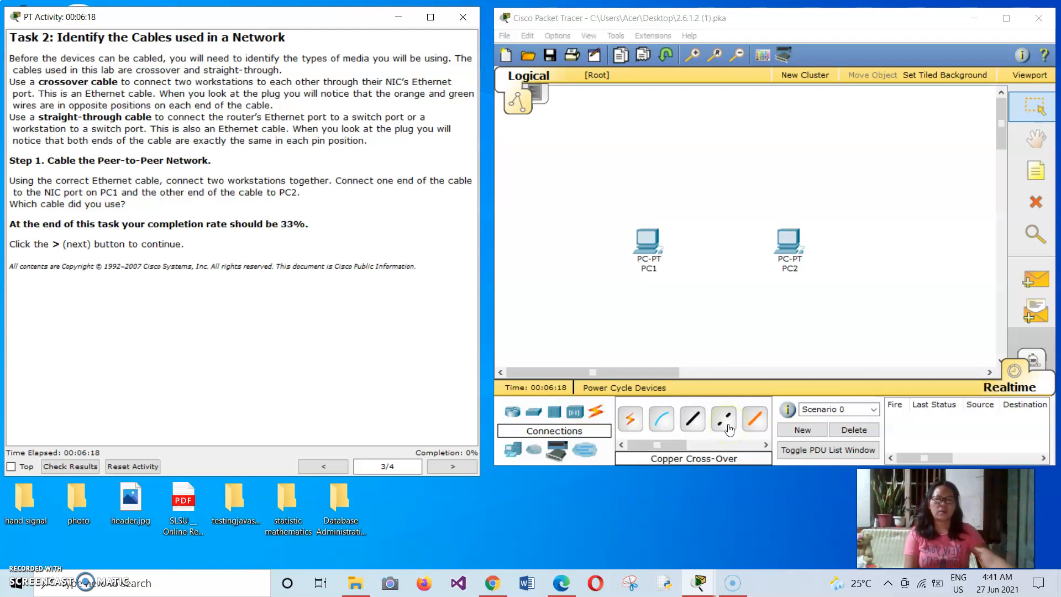
click(649, 250)
click(647, 244)
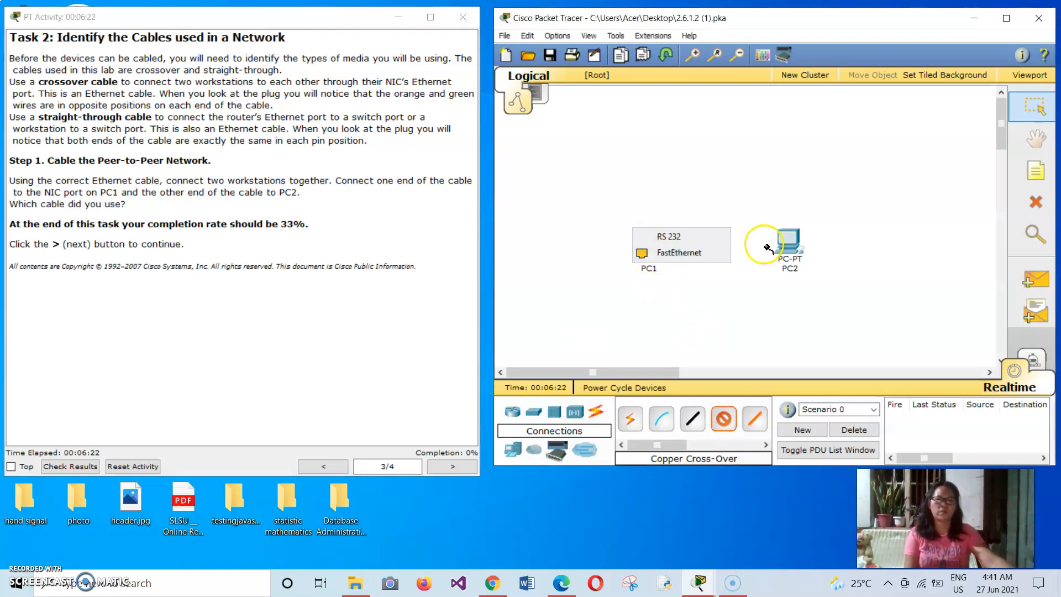
click(785, 255)
click(648, 243)
click(659, 252)
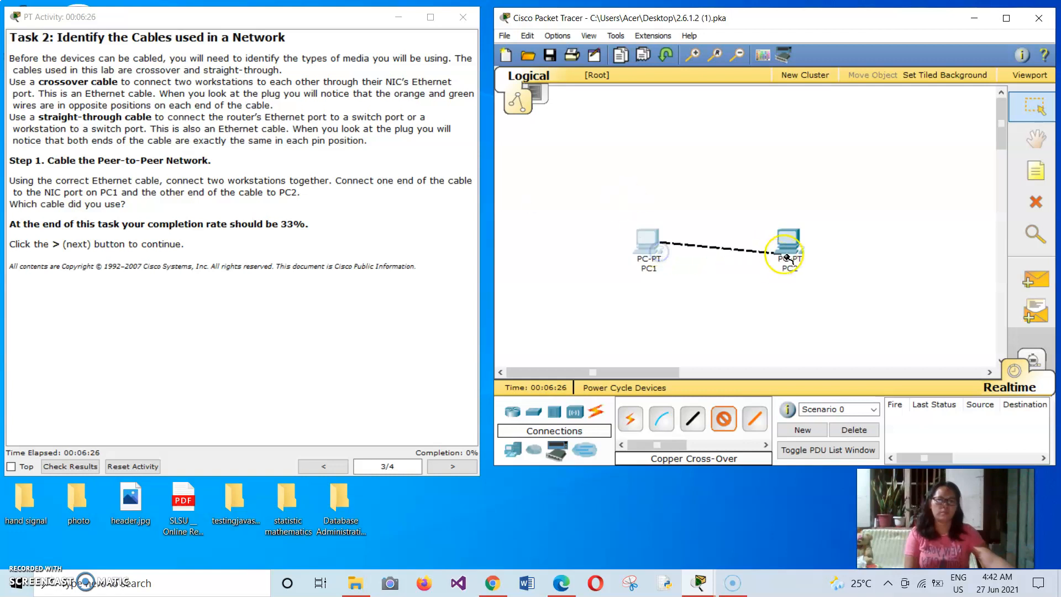
click(790, 246)
click(800, 253)
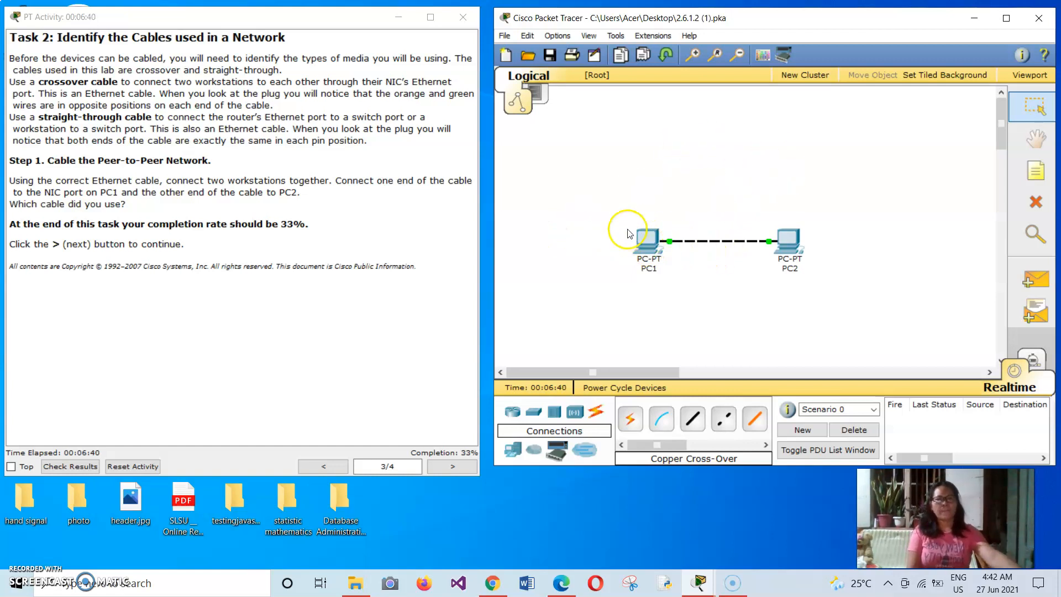
click(788, 241)
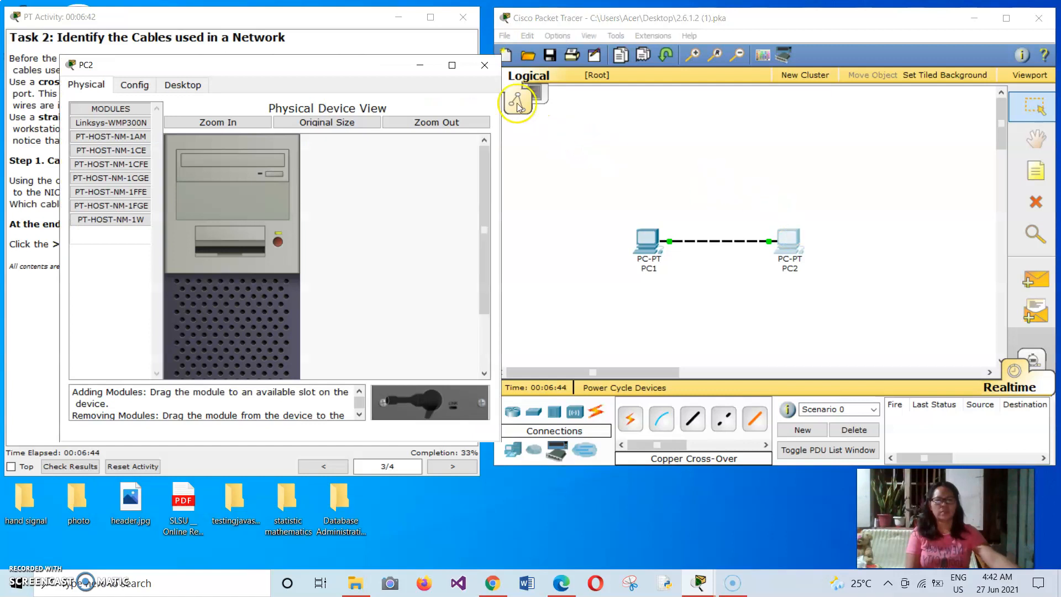
click(482, 66)
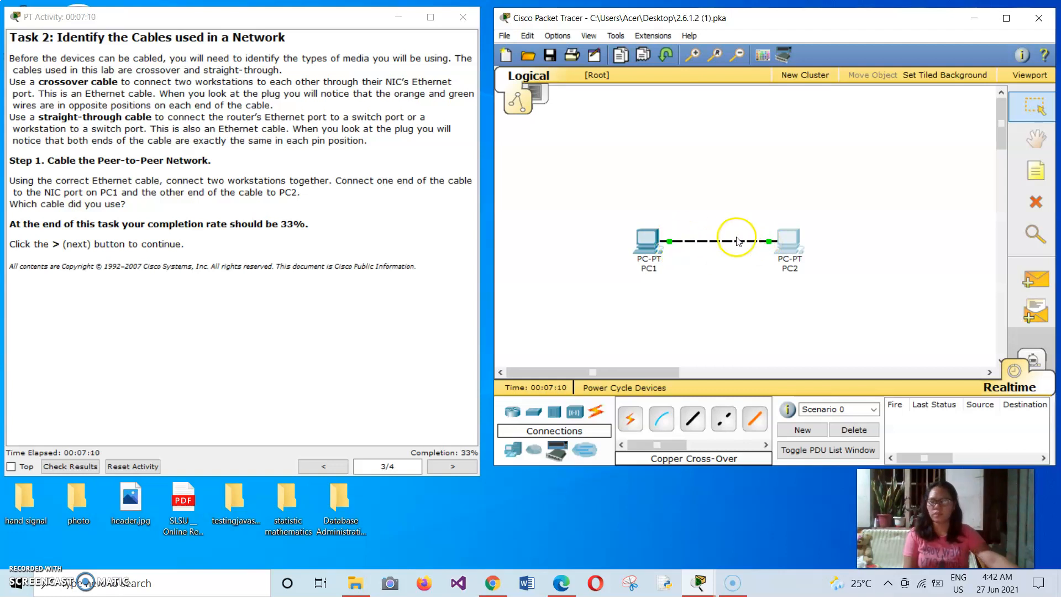
mouse_move(655, 246)
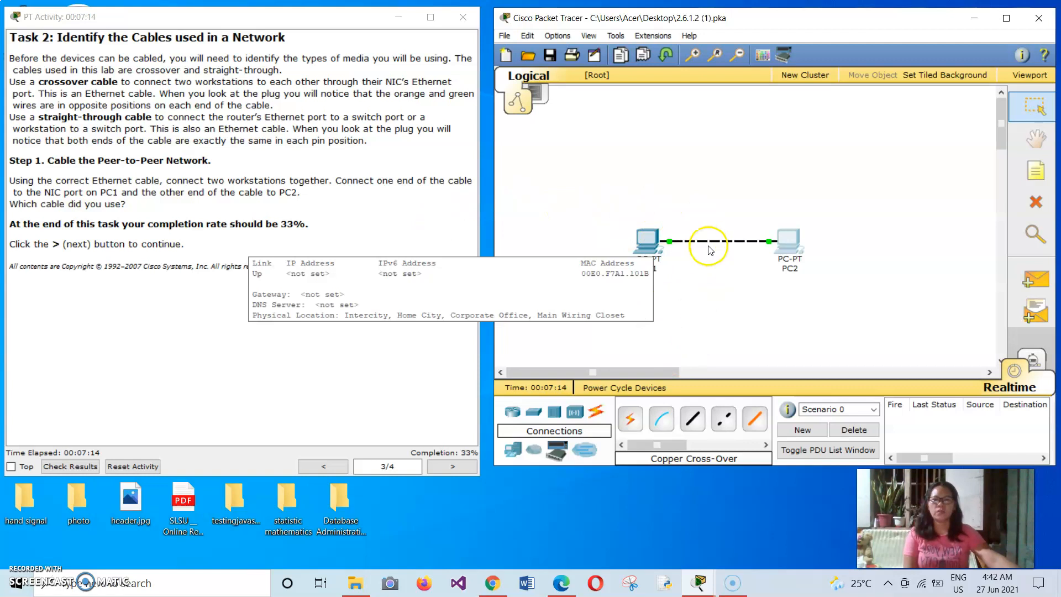
Step: Delete the cross-over cable between PC1 and PC2
click(1035, 201)
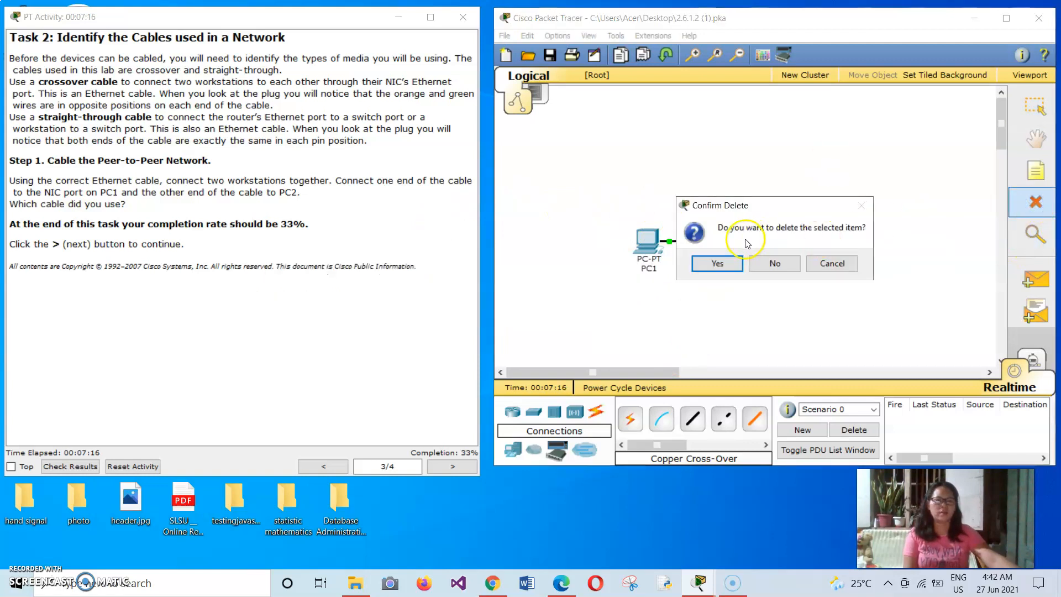
click(831, 263)
key(Escape)
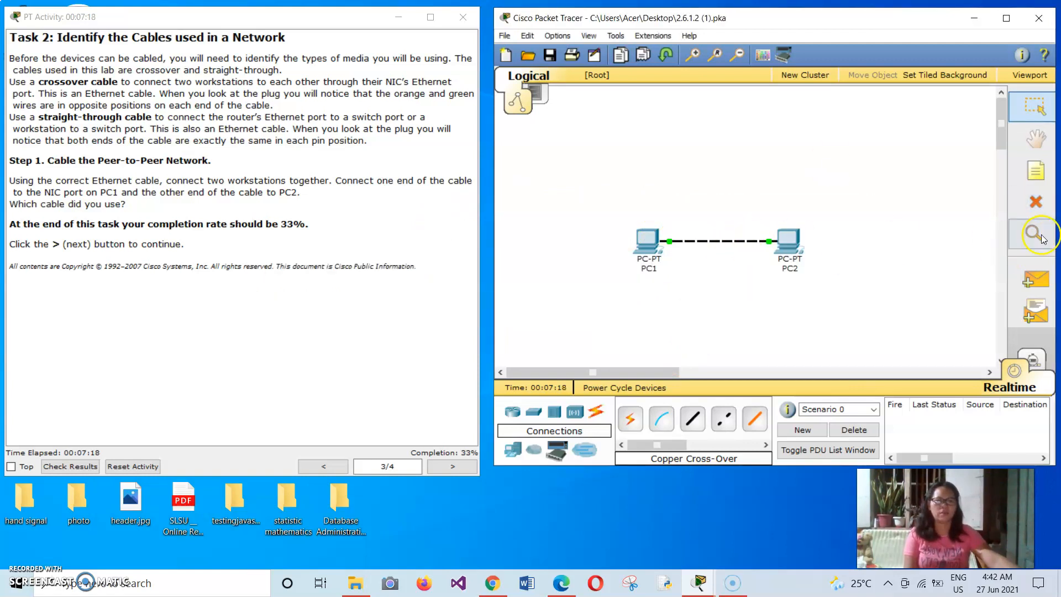
click(1036, 202)
click(744, 241)
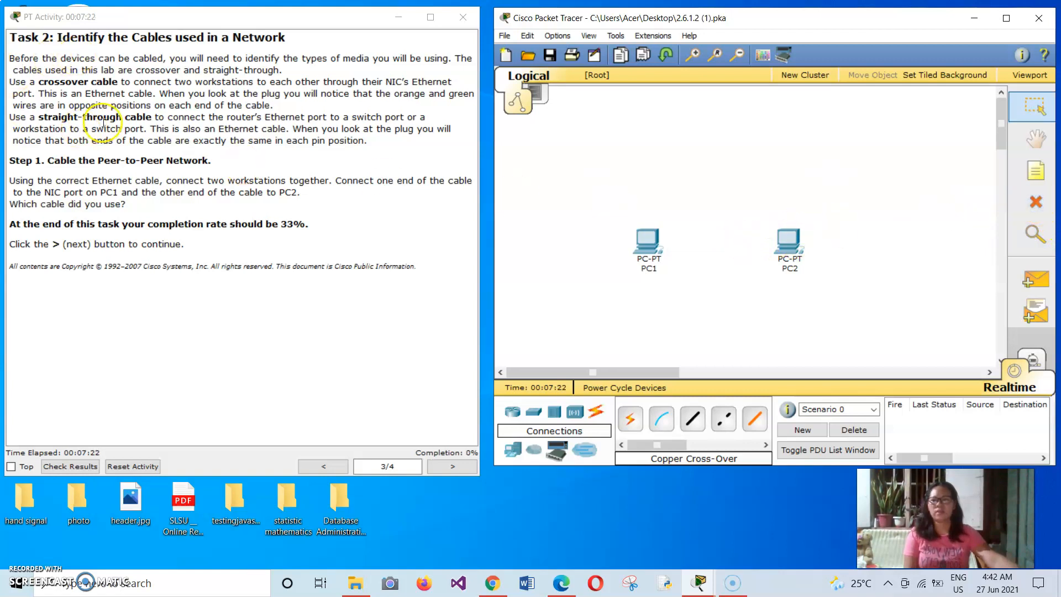
Step: Try connecting the FastEthernet ports of PC1 and PC2 with a Copper Straight-Through cable
click(691, 420)
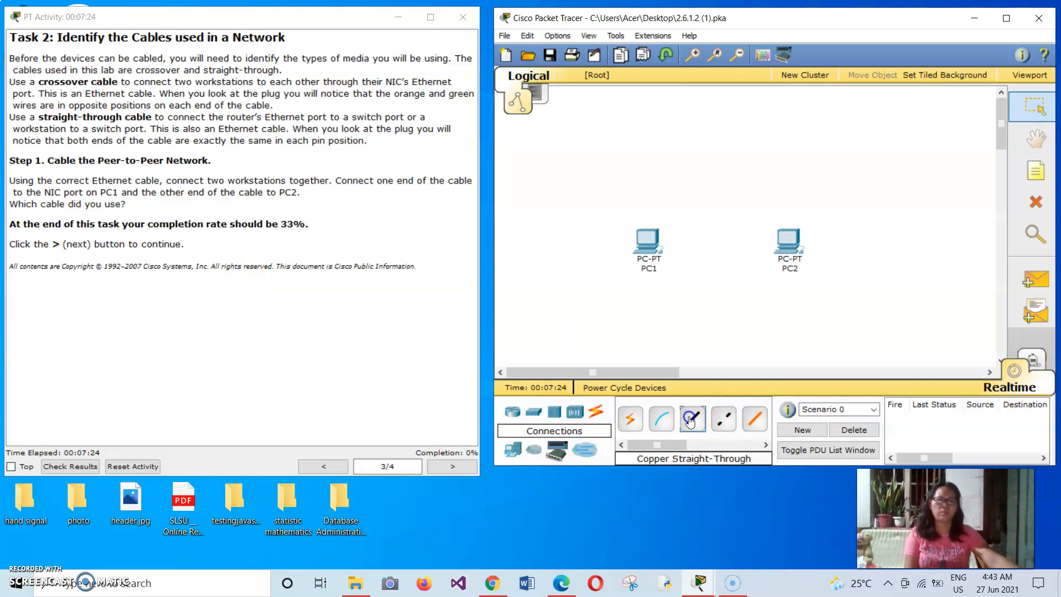
click(652, 228)
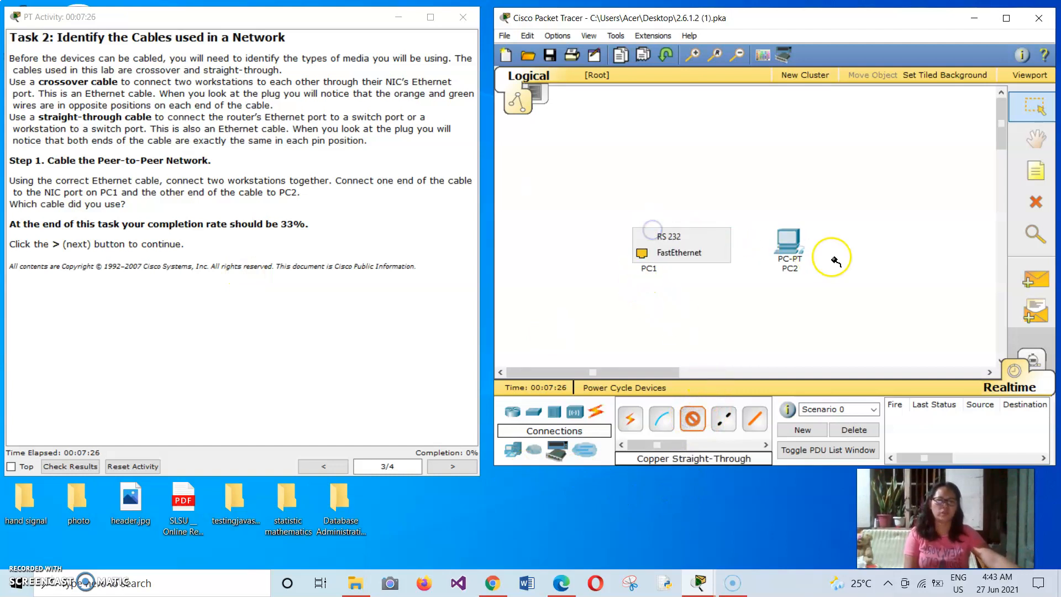
click(679, 252)
click(787, 241)
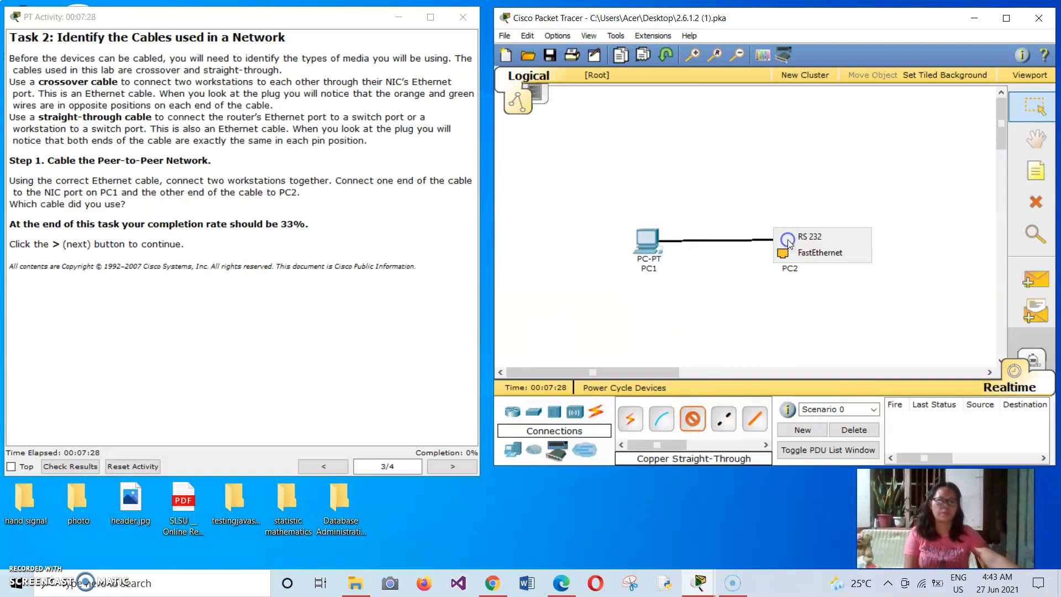
click(804, 253)
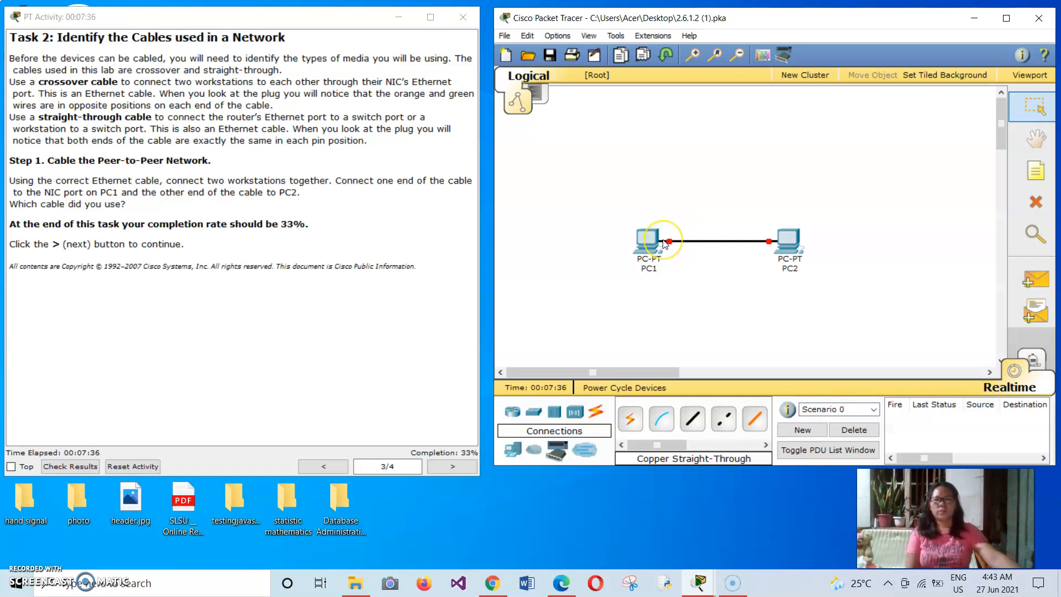
Step: Remove the straight-through cable between PC1 and PC2
mouse_move(660, 239)
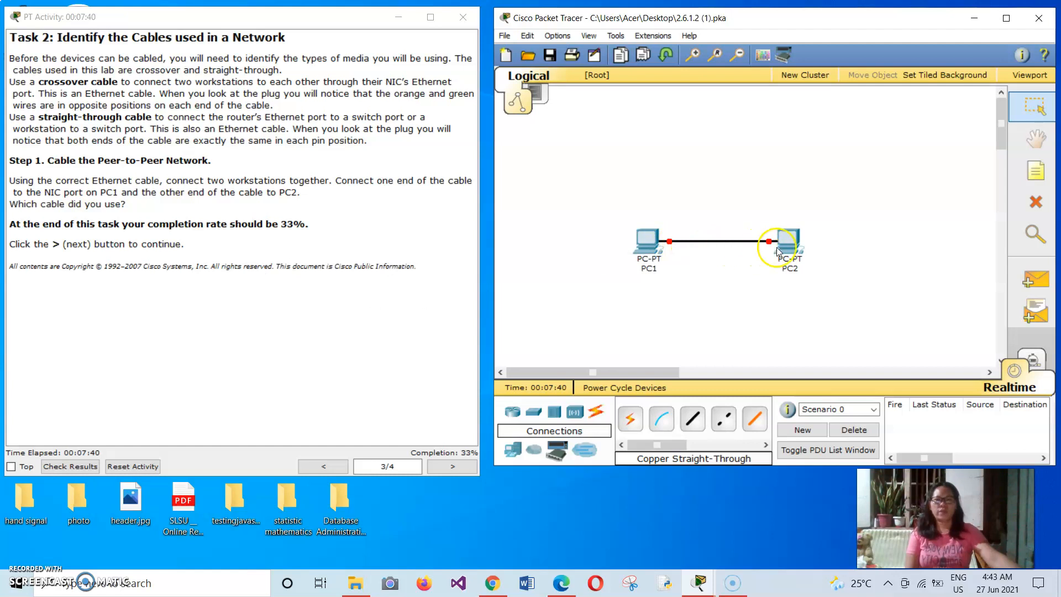
mouse_move(772, 240)
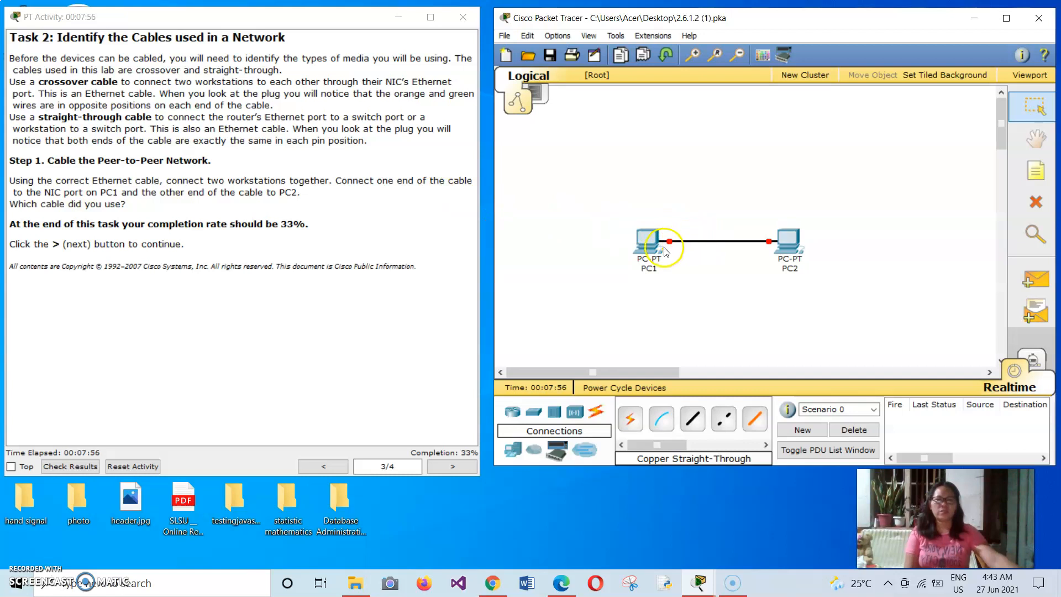
mouse_move(794, 254)
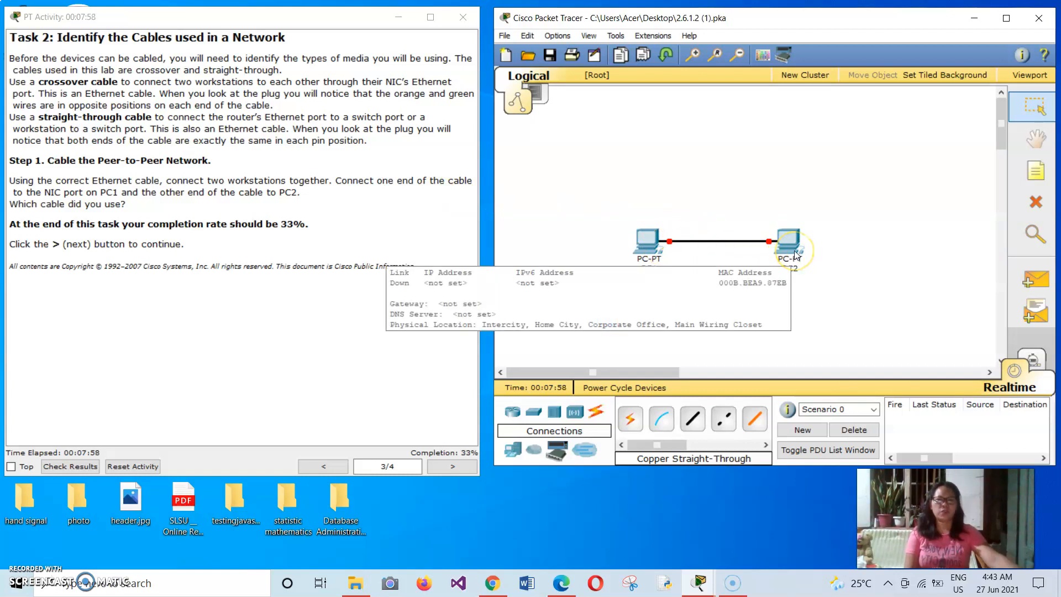
click(1036, 202)
click(721, 242)
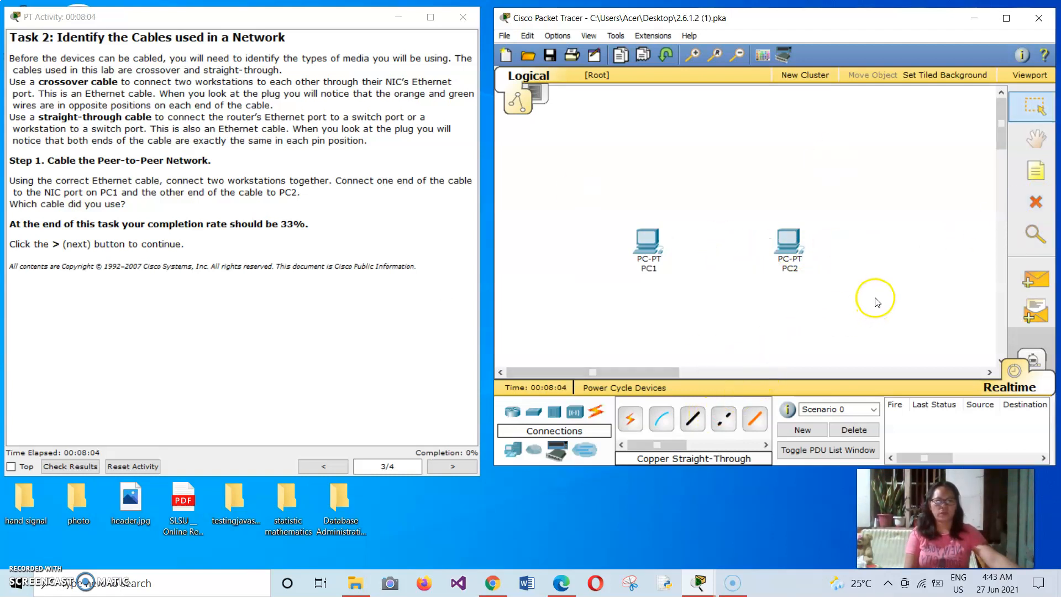
Step: Cable PC1 to PC2 again with Copper Cross-Over, using the FastEthernet port on both workstations
click(720, 420)
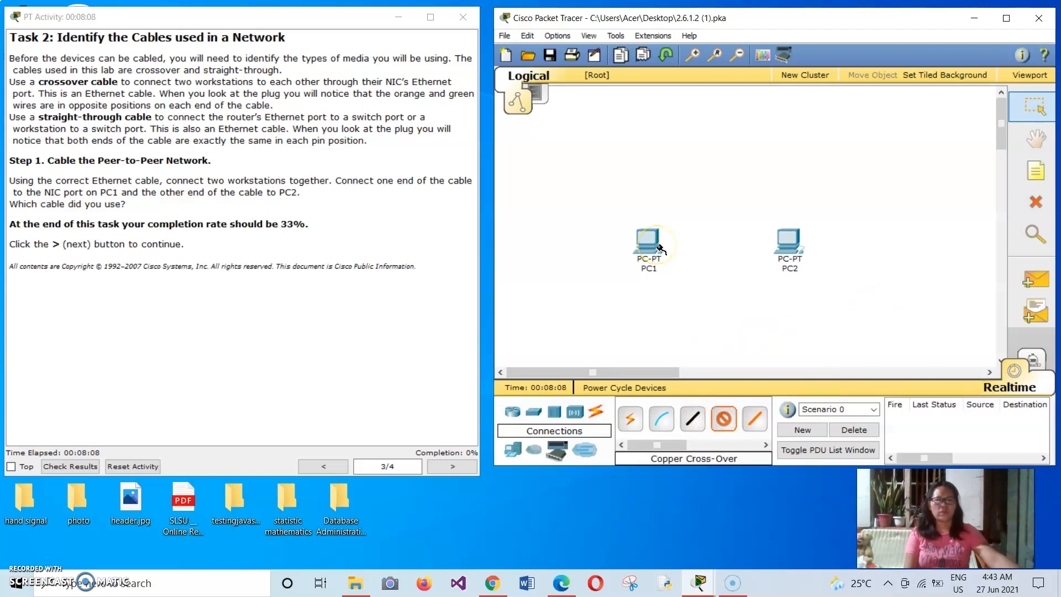
click(660, 249)
click(717, 252)
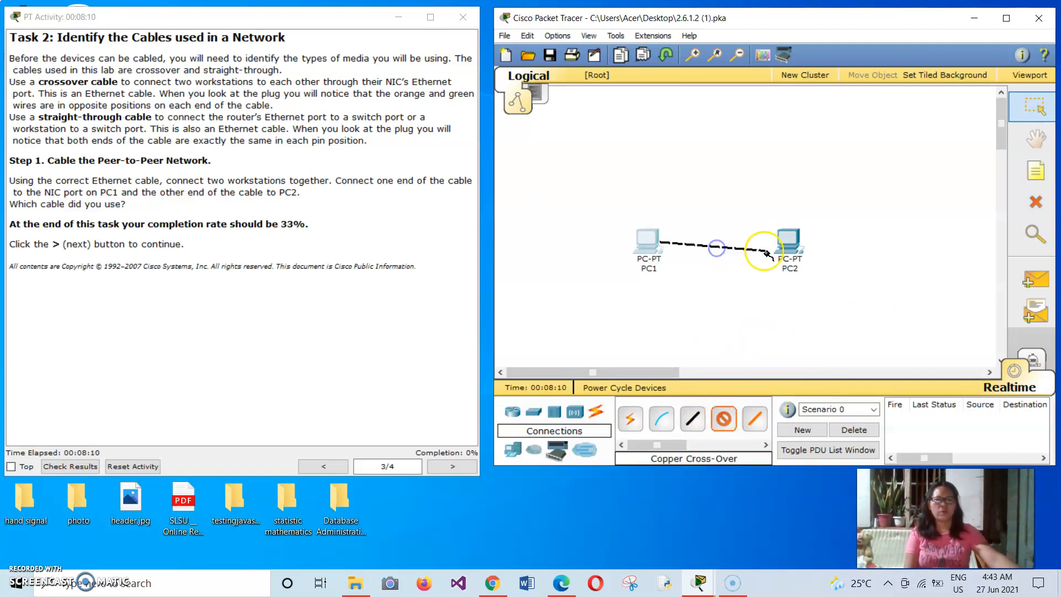
click(789, 247)
click(777, 258)
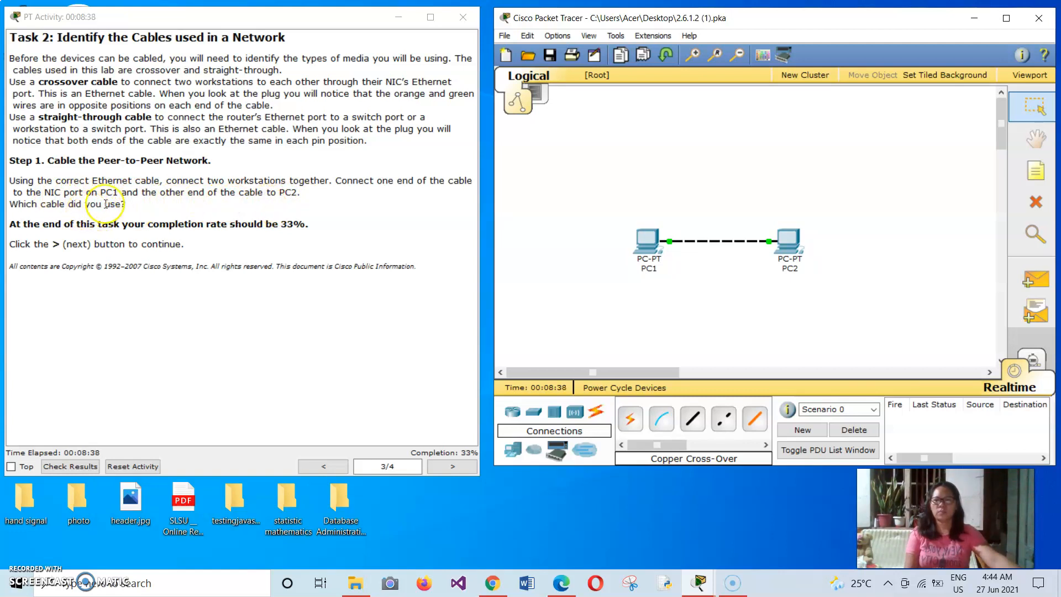
Step: Check the activity results, review the individual assessment items, and close the results
mouse_move(661, 255)
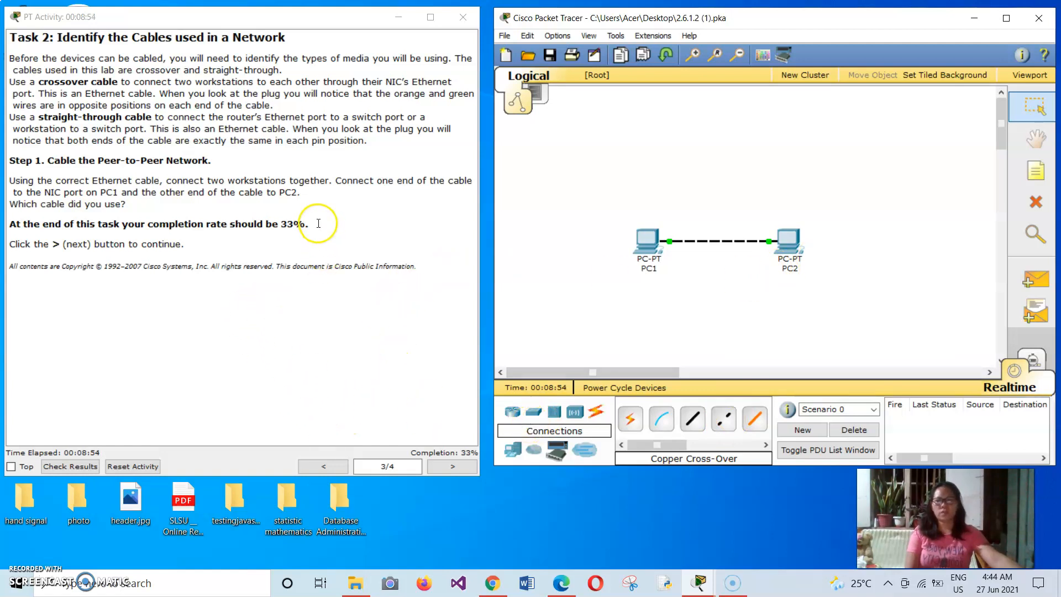
click(83, 467)
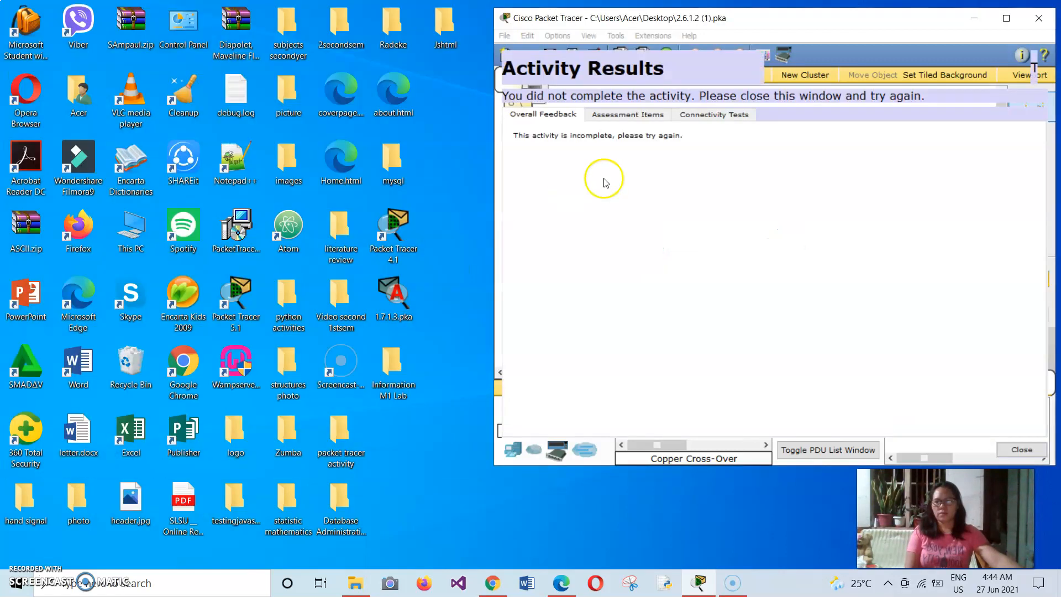
click(651, 116)
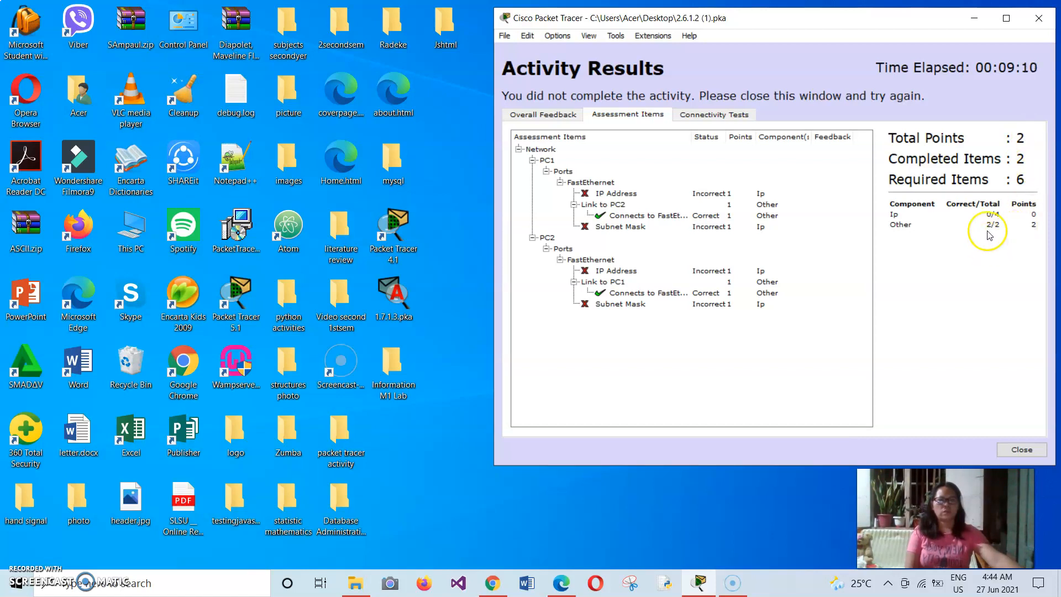
click(1030, 443)
click(1022, 447)
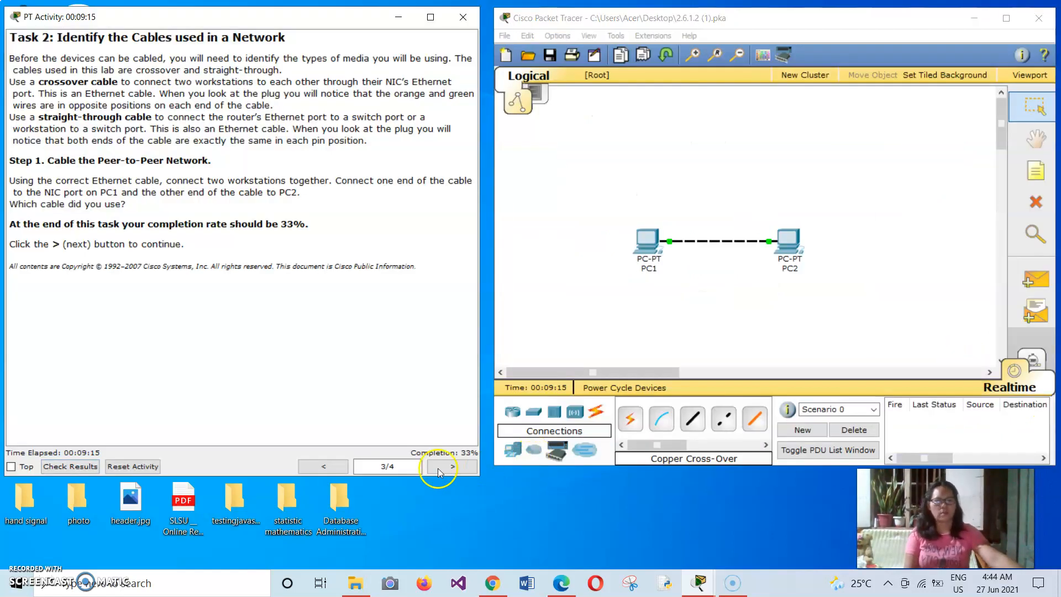
Step: Advance the activity instructions to Task 3 and open the IP configuration of PC1
click(453, 467)
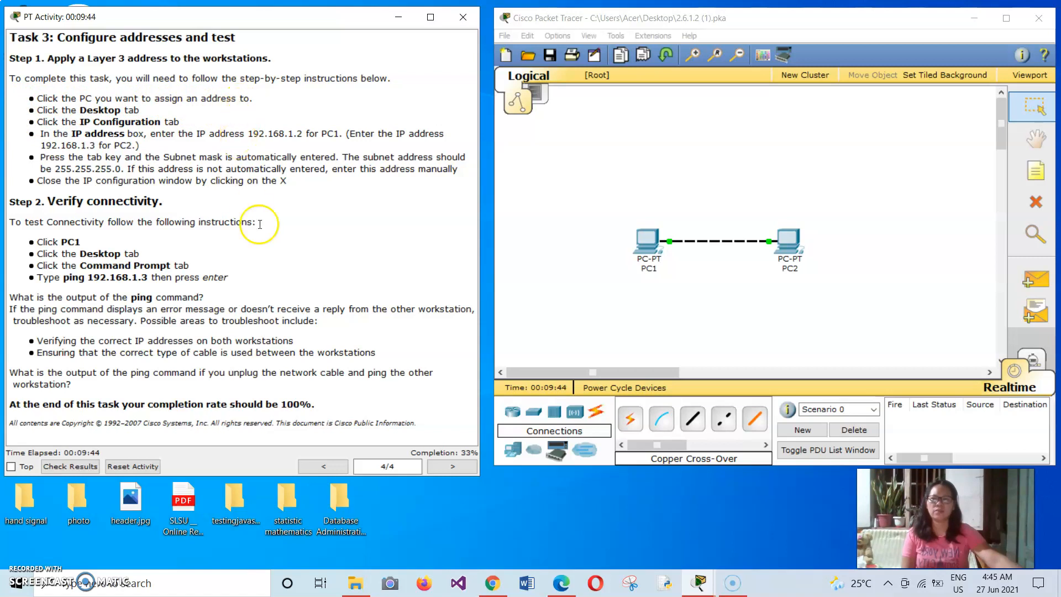
click(651, 240)
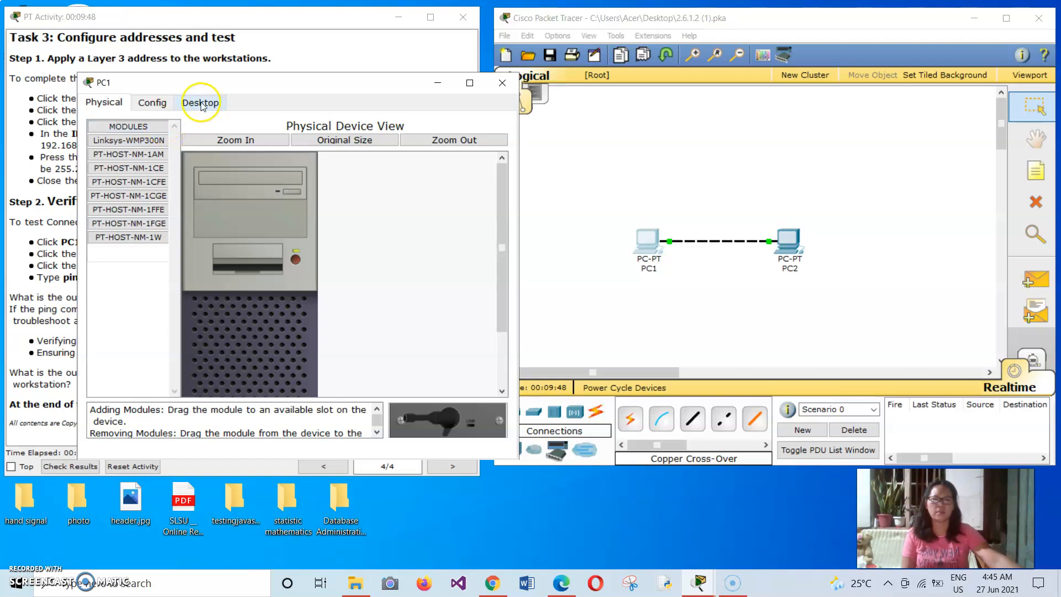
click(202, 104)
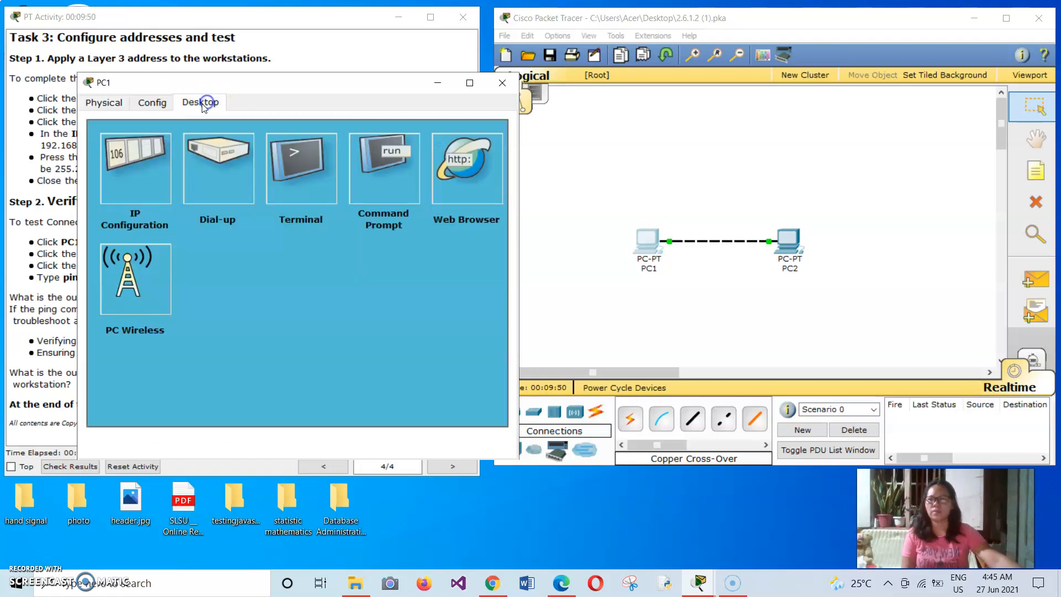
drag(271, 86, 721, 67)
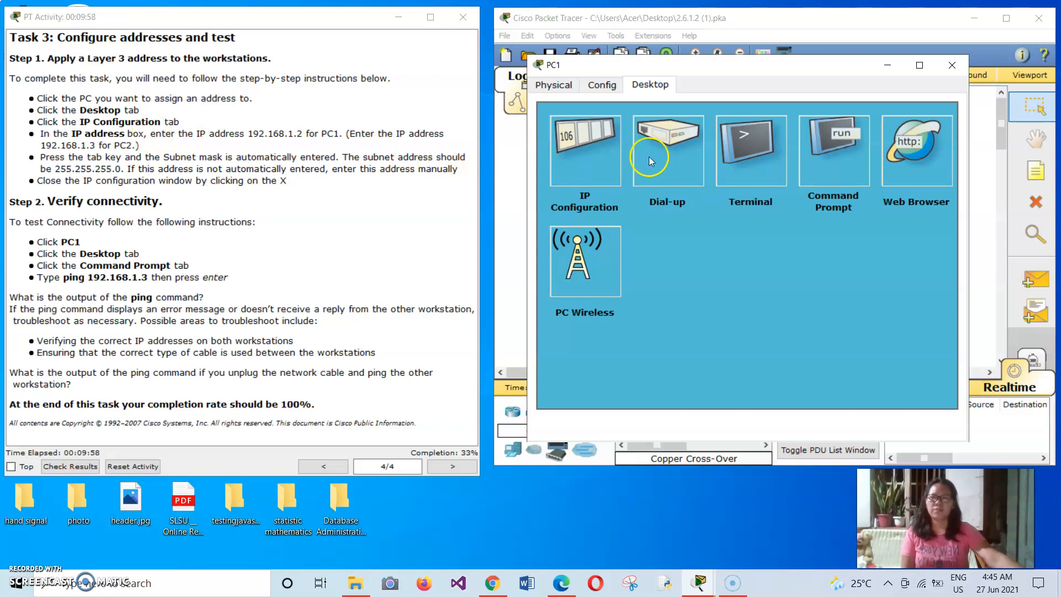
click(562, 146)
click(675, 212)
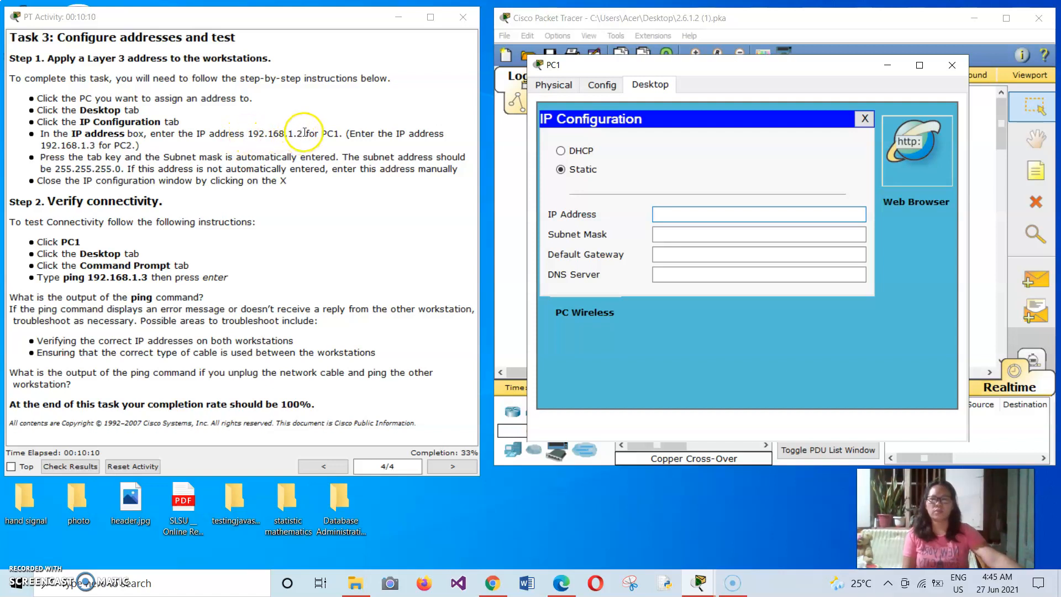
Step: Try to assign the static IP address 192.168.1.3 to PC1
drag(303, 135, 247, 135)
click(671, 214)
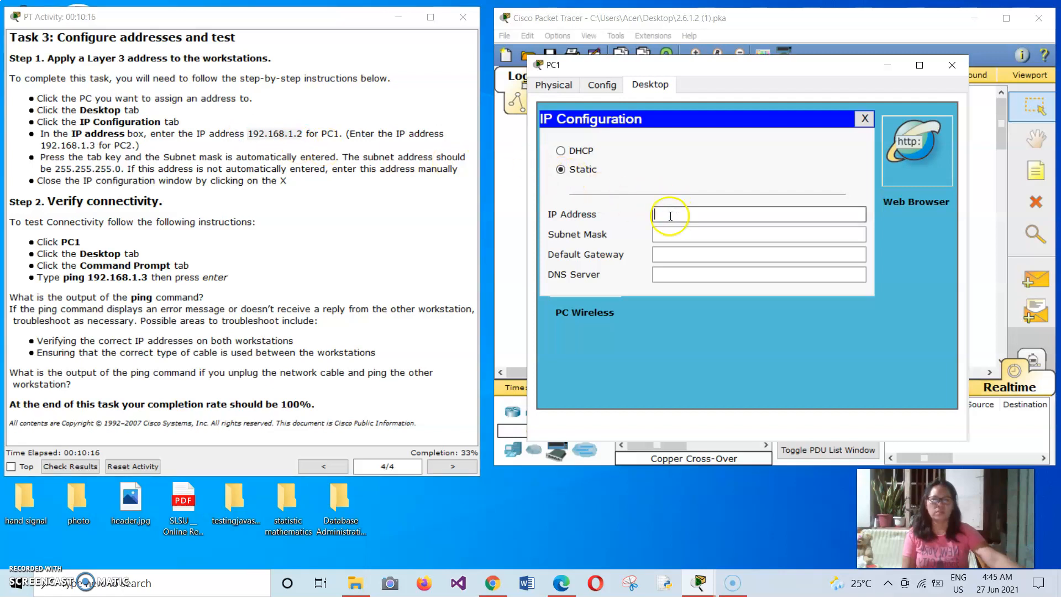
click(750, 192)
text(192.168.1.3)
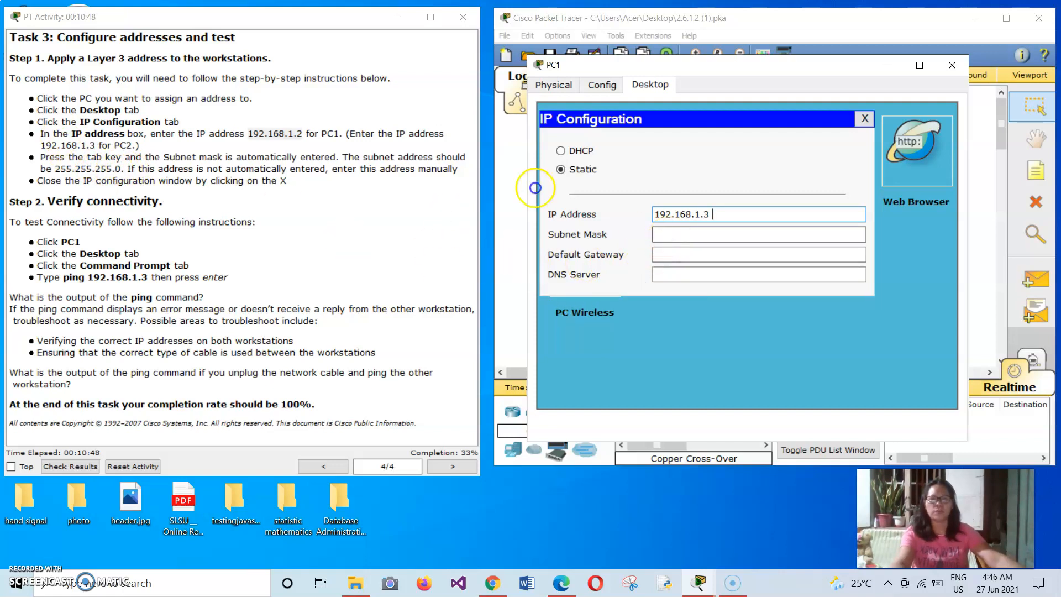
click(535, 188)
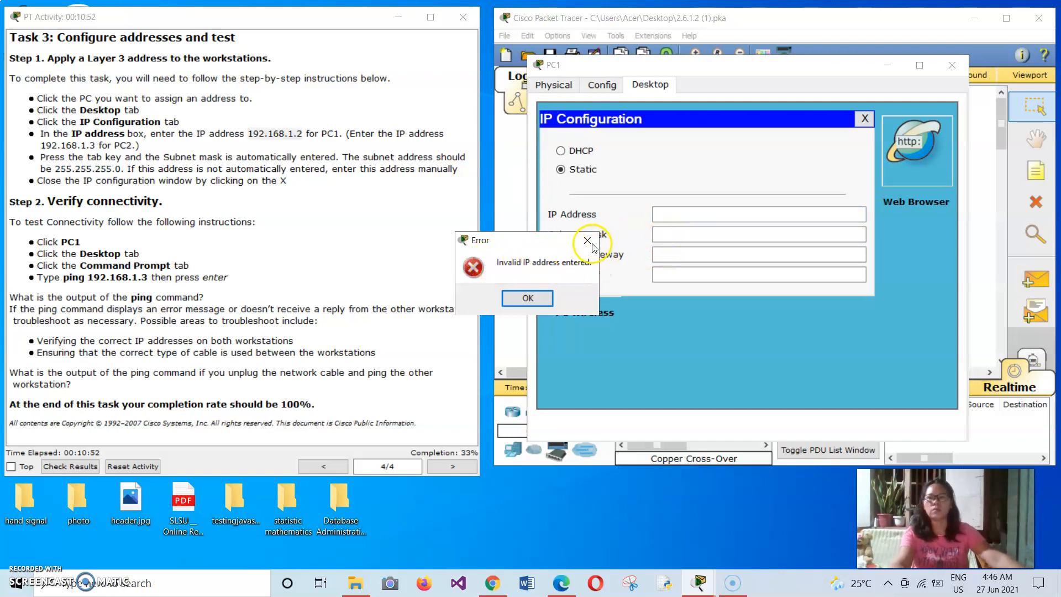
click(587, 241)
Step: Set PC1's static IP address to 192.168.1.2 with subnet mask 255.255.255.0, and close its configuration
click(684, 216)
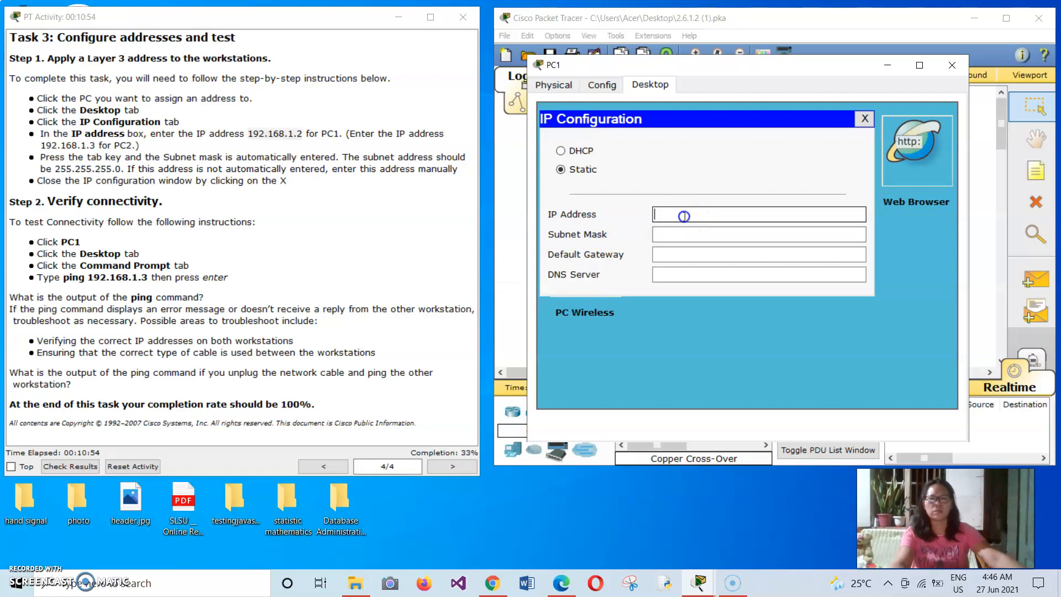
text(192.168.1.2)
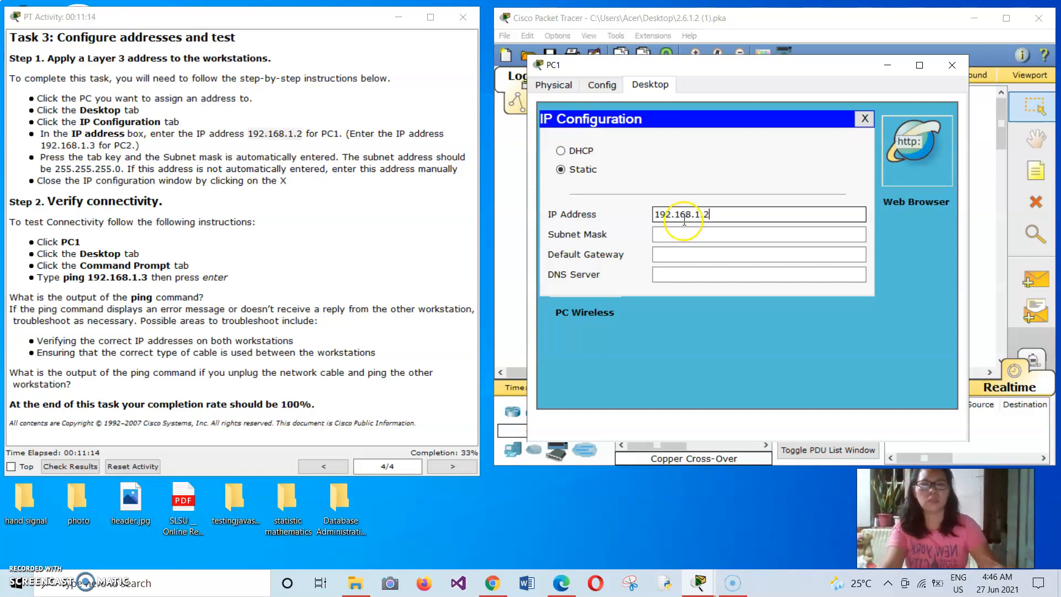
click(678, 236)
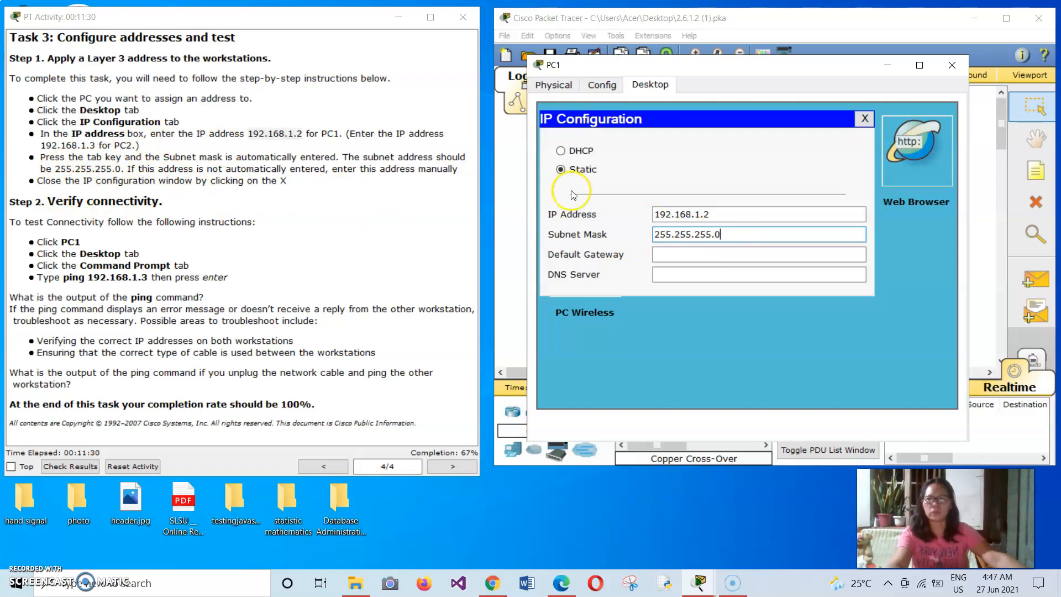
click(866, 118)
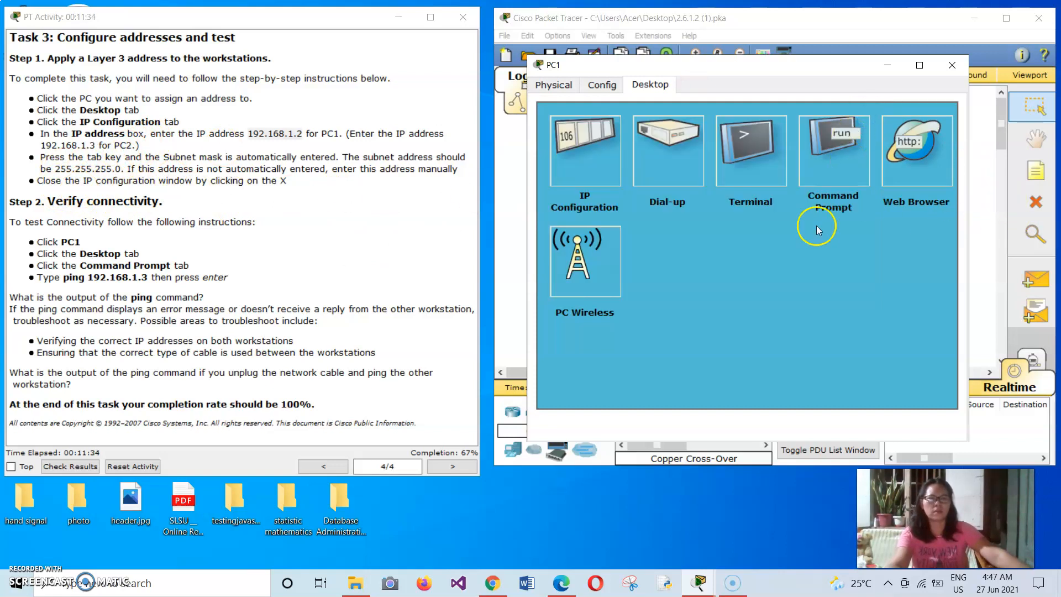
click(951, 66)
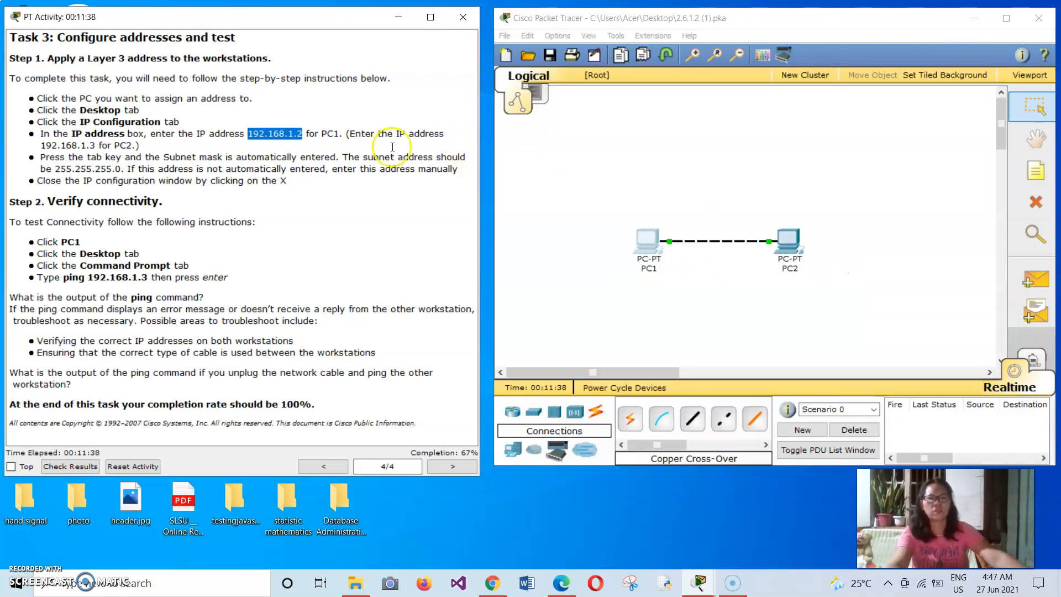
Step: Open the IP configuration of PC2 and set its static IP address to 192.168.1.3
click(368, 201)
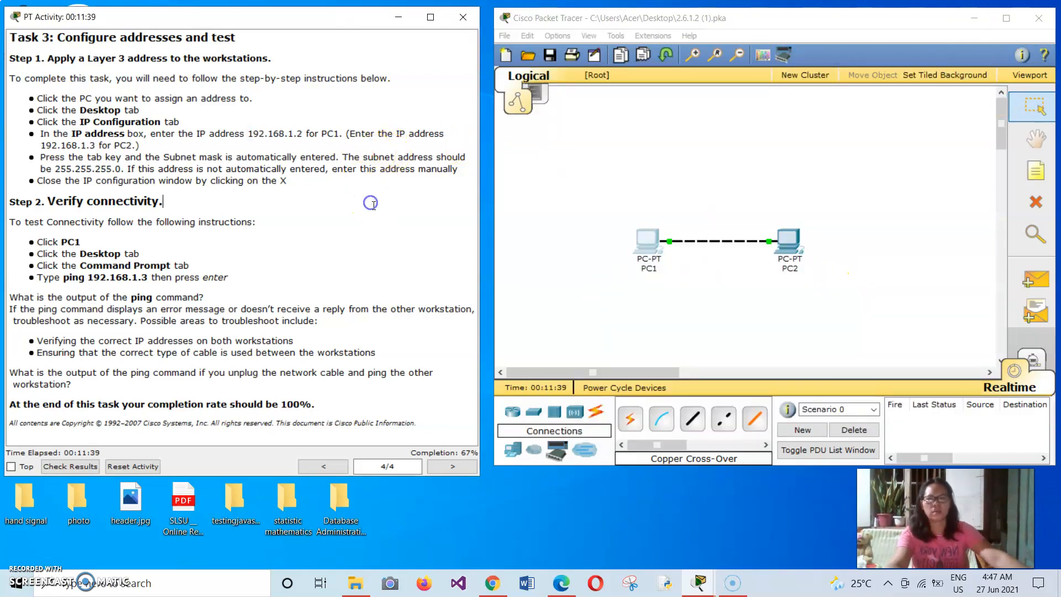
click(788, 243)
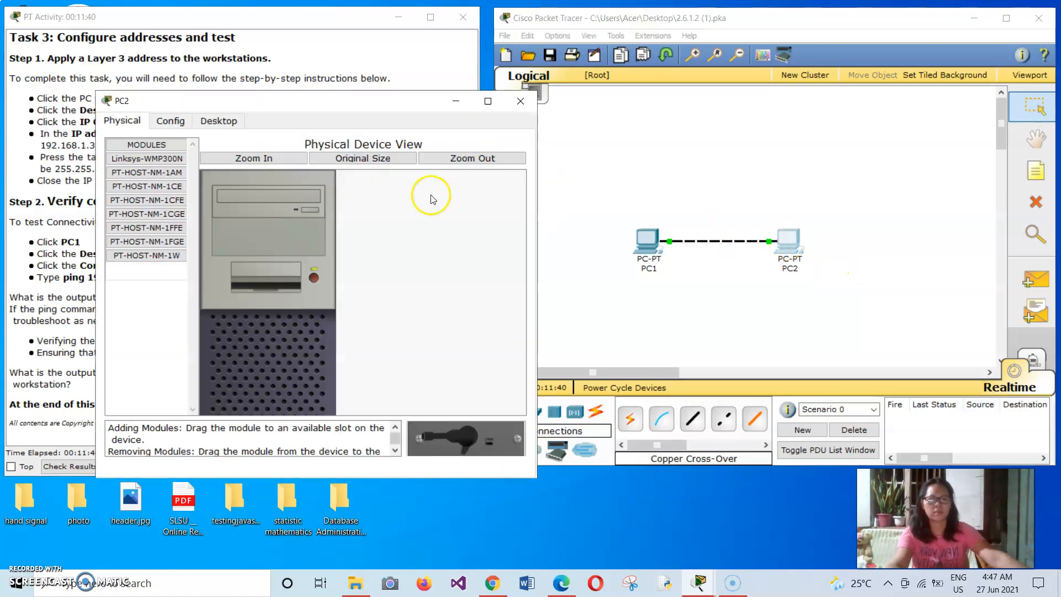
click(220, 120)
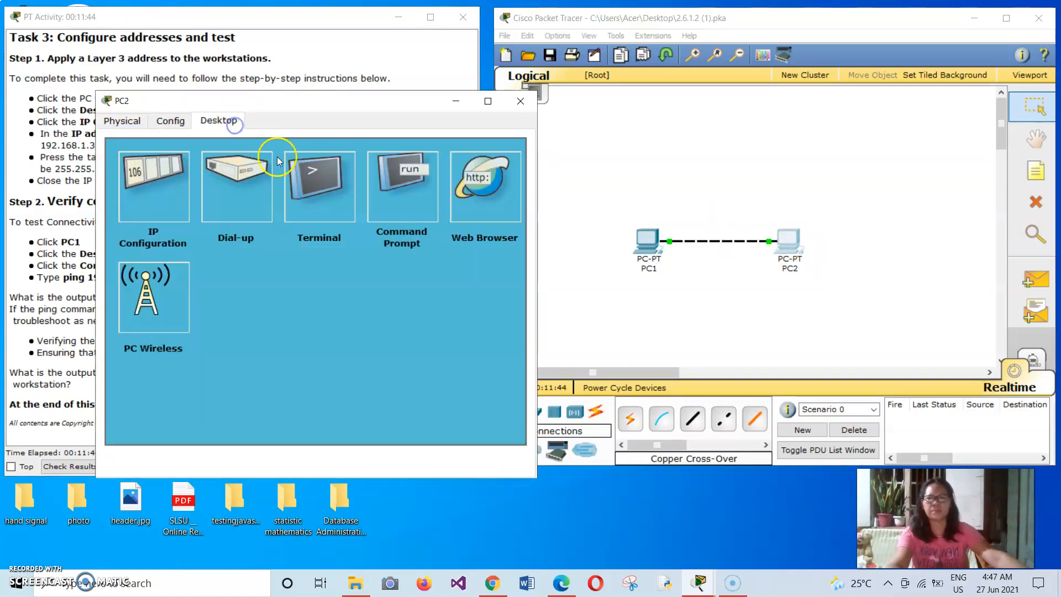
click(154, 181)
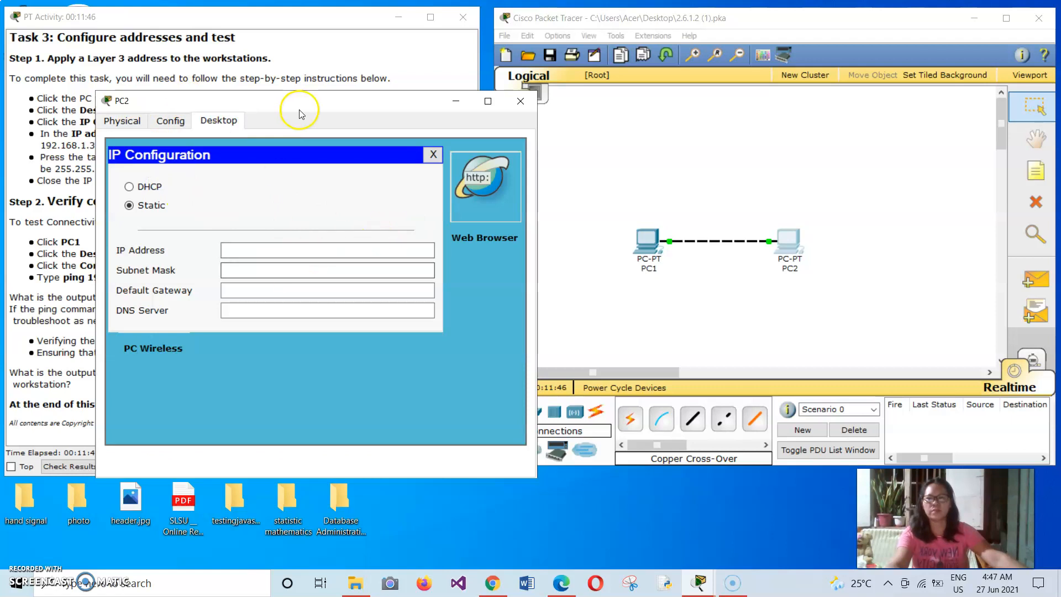
drag(313, 98, 727, 107)
click(654, 255)
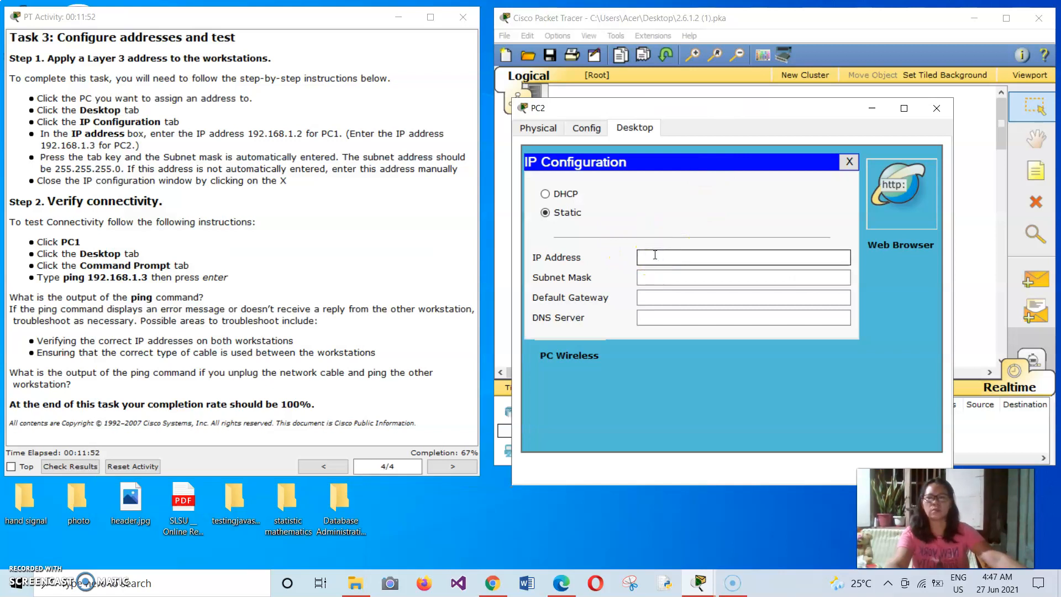
click(657, 264)
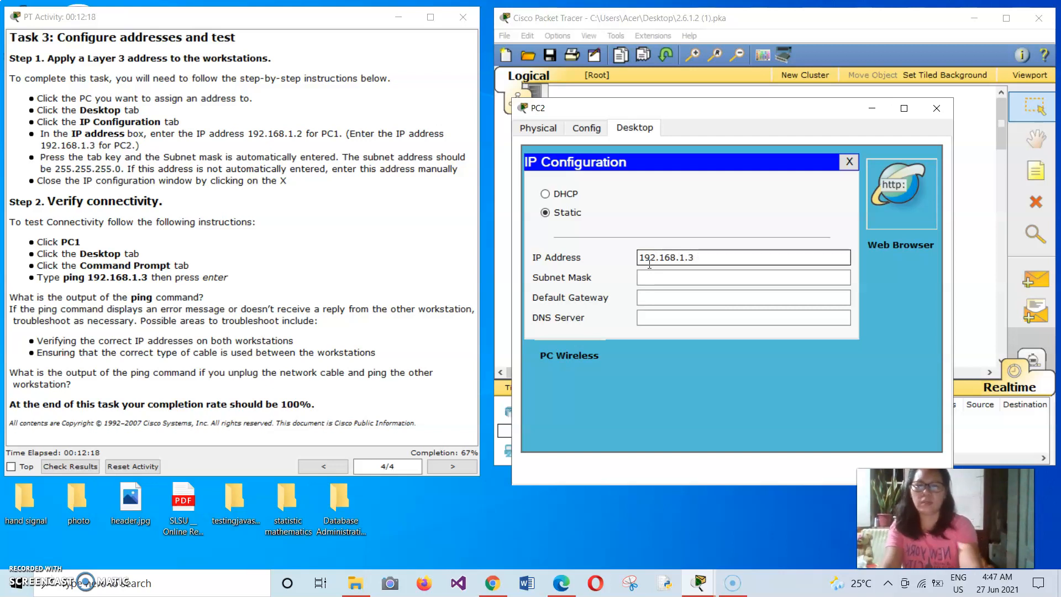
Step: Fill in the subnet mask 255.255.255.0 for PC2 and close its configuration
click(656, 278)
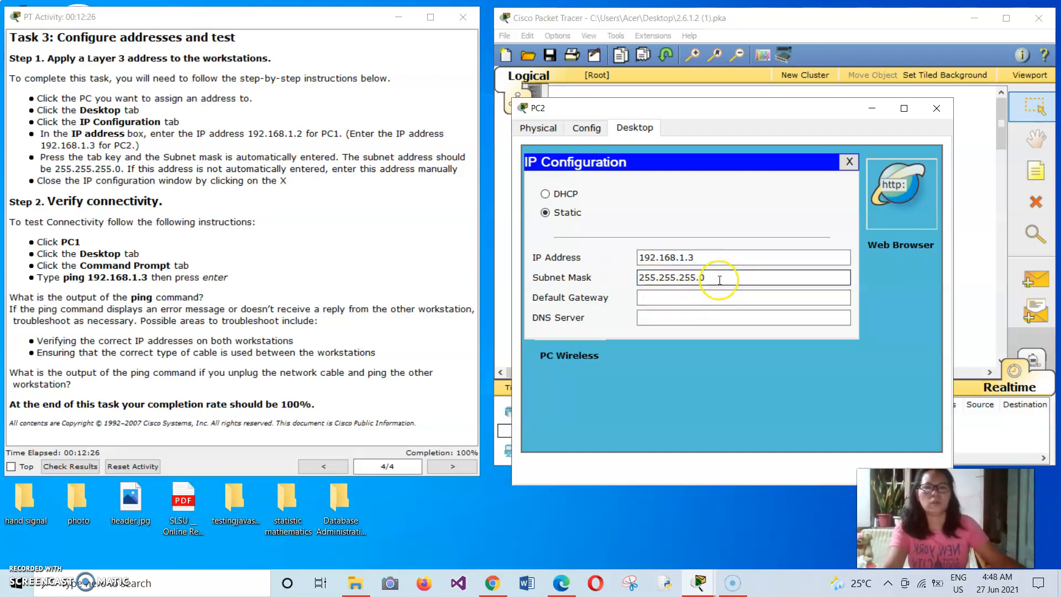
click(737, 278)
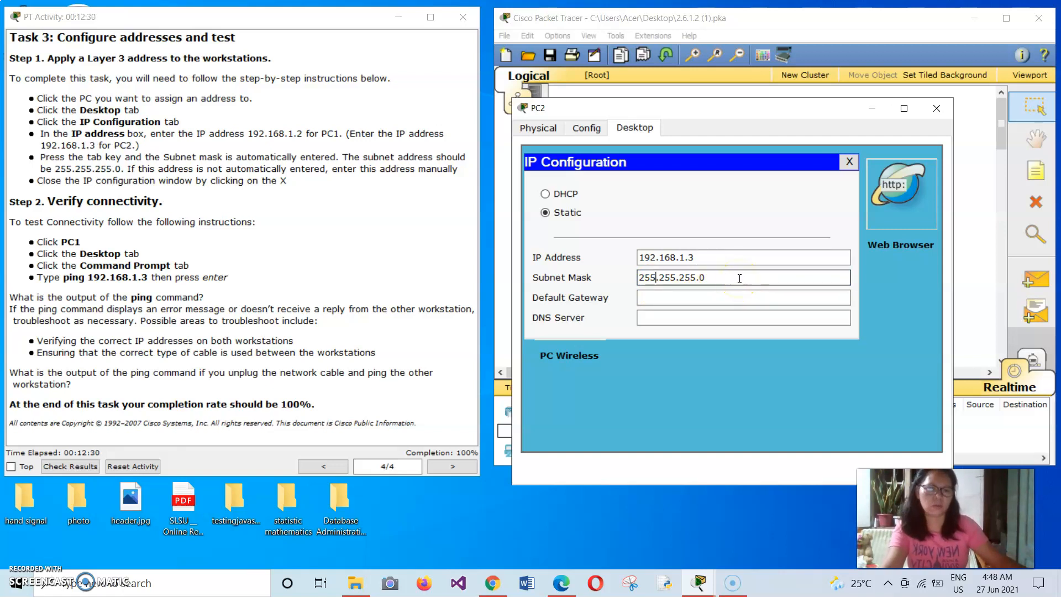
click(648, 279)
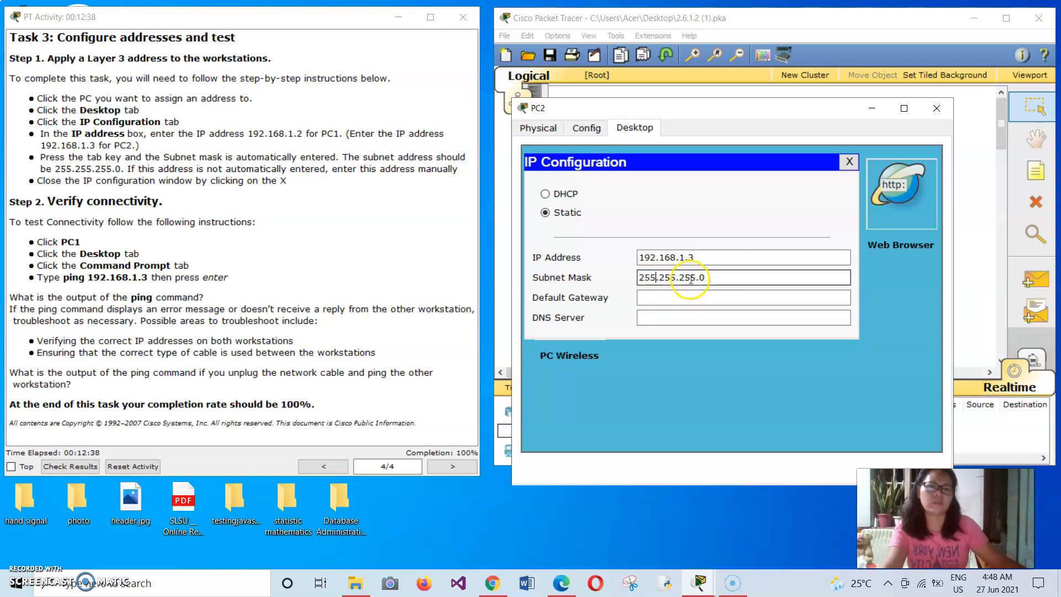
click(848, 161)
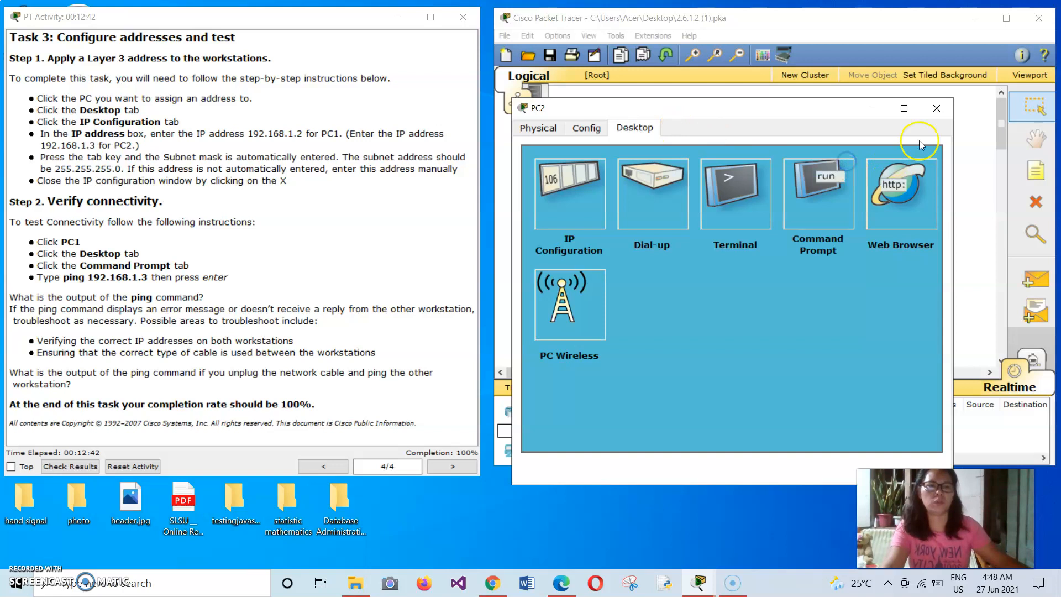
click(936, 108)
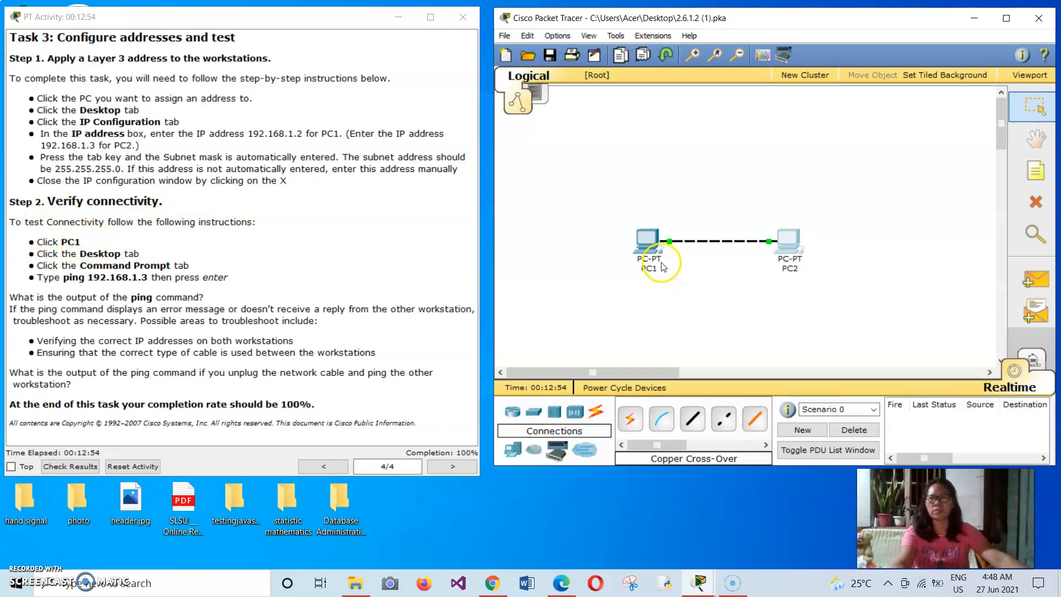
Step: Test connectivity by running ping 192.168.1.3 in PC1's Command Prompt, and close the PC1 window
click(648, 243)
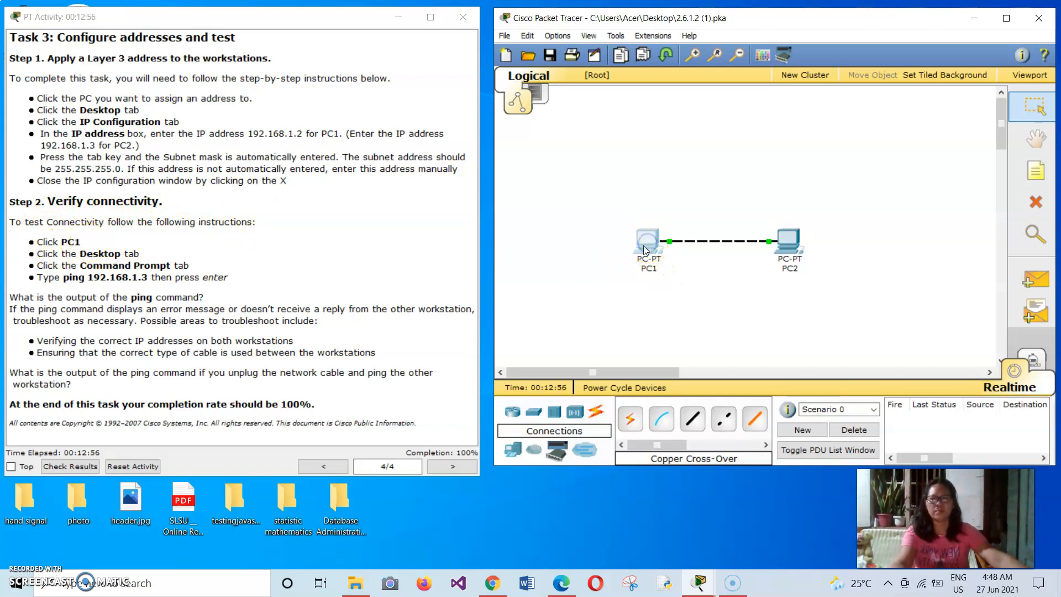
drag(343, 129, 752, 126)
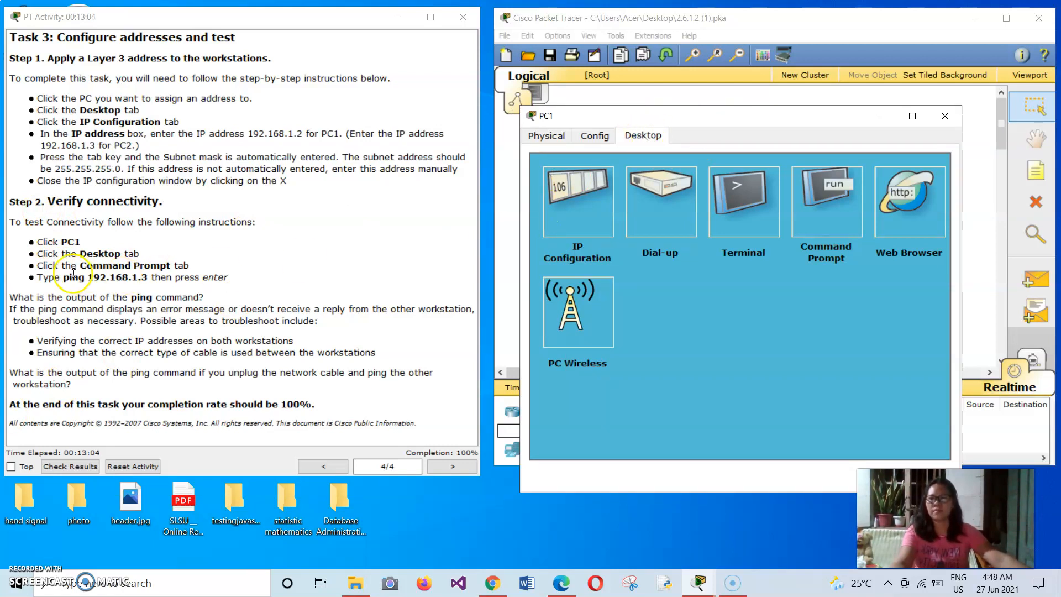
click(824, 197)
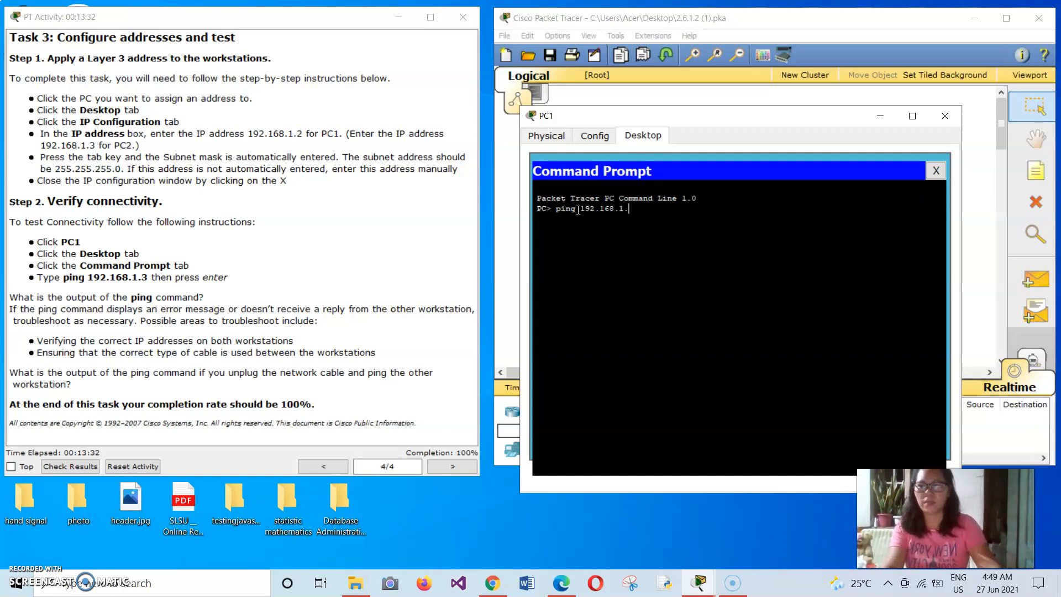
key(Return)
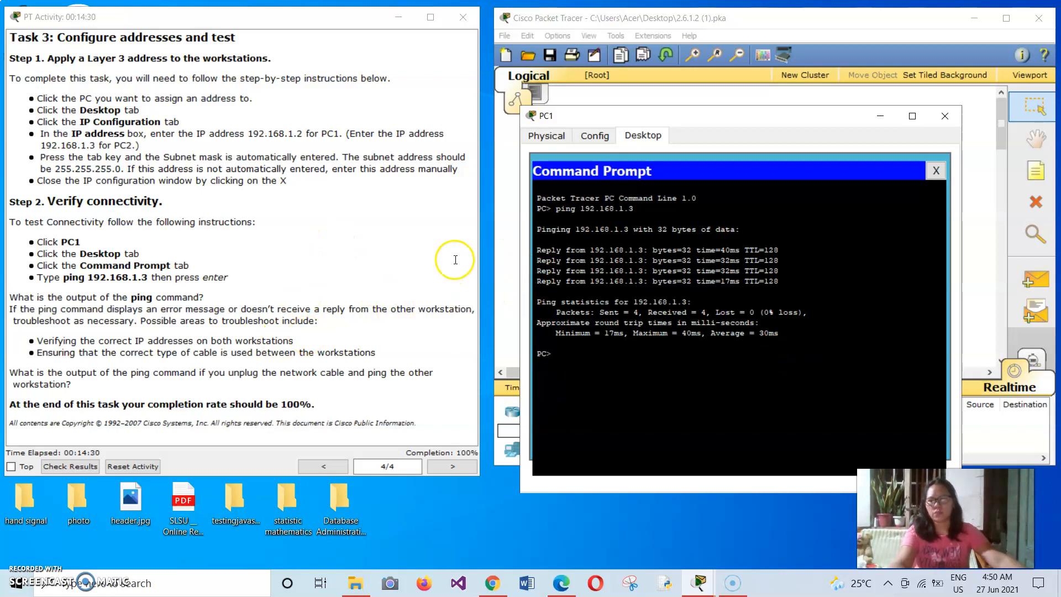
click(945, 115)
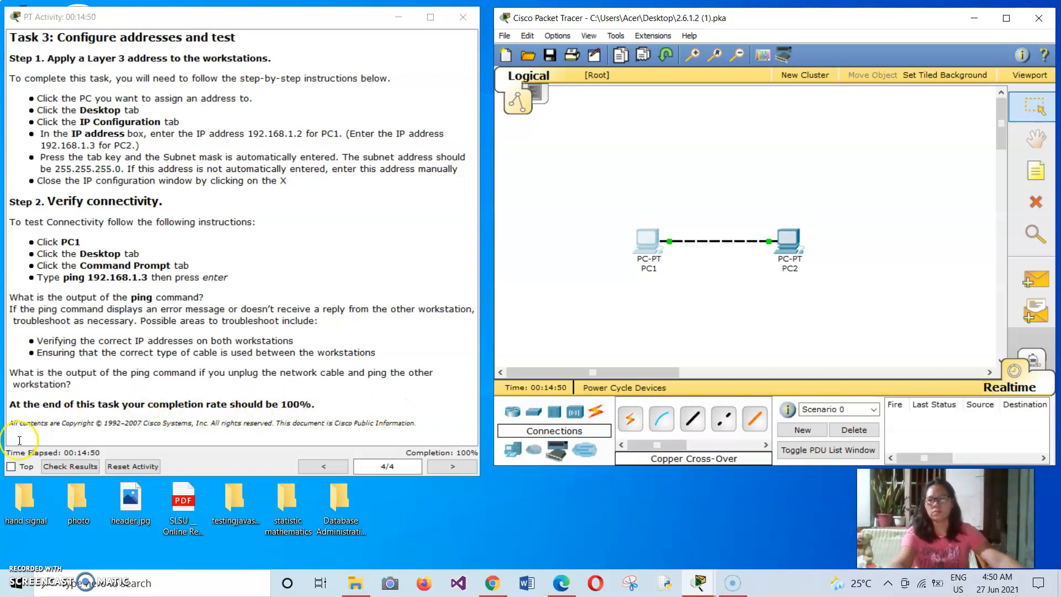
Step: Check the final activity results and review the assessment items for PC1 and PC2
click(66, 467)
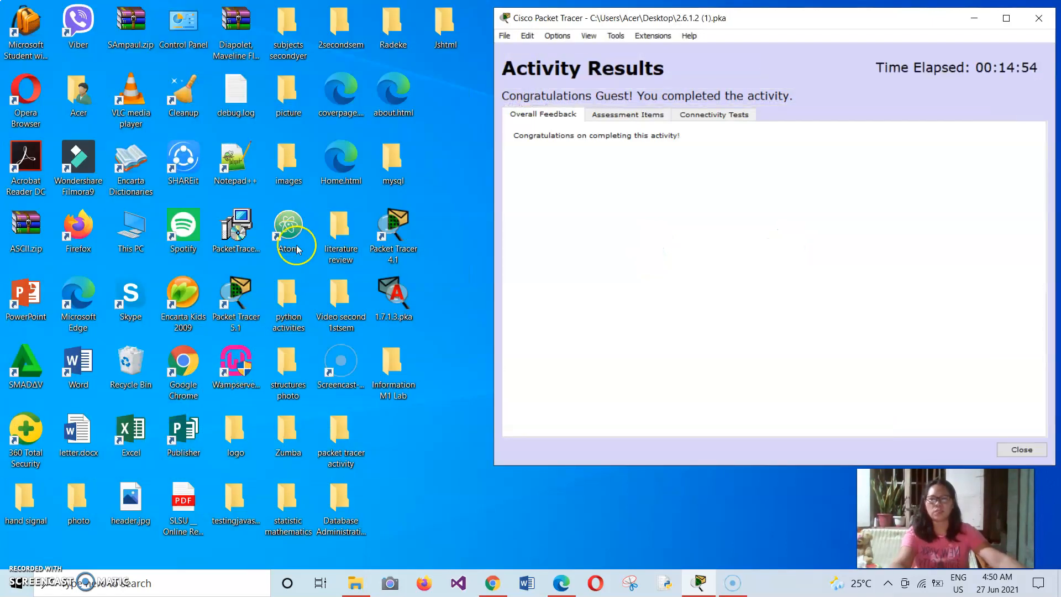
click(619, 116)
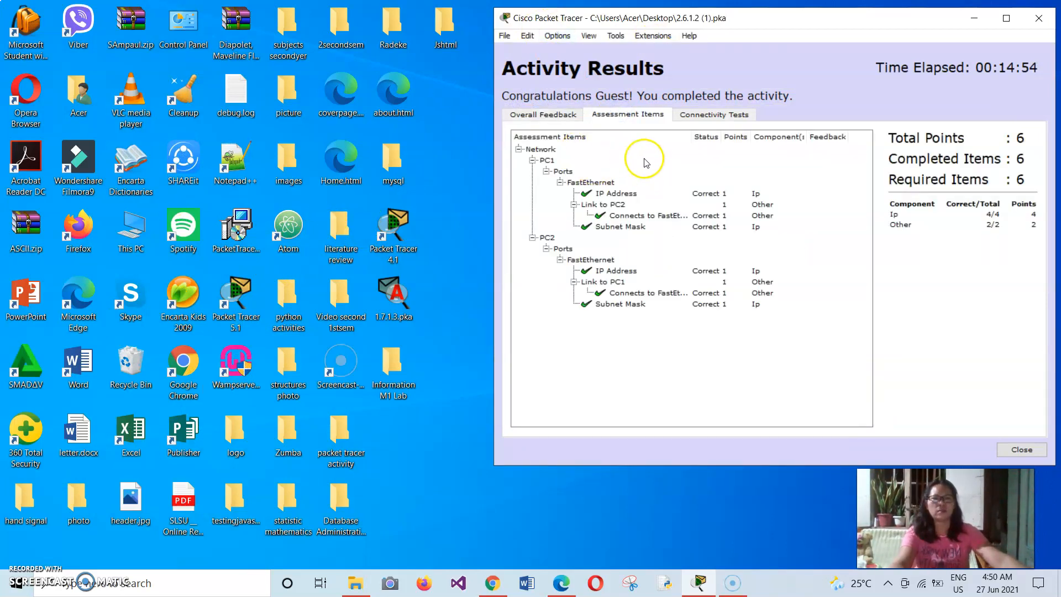